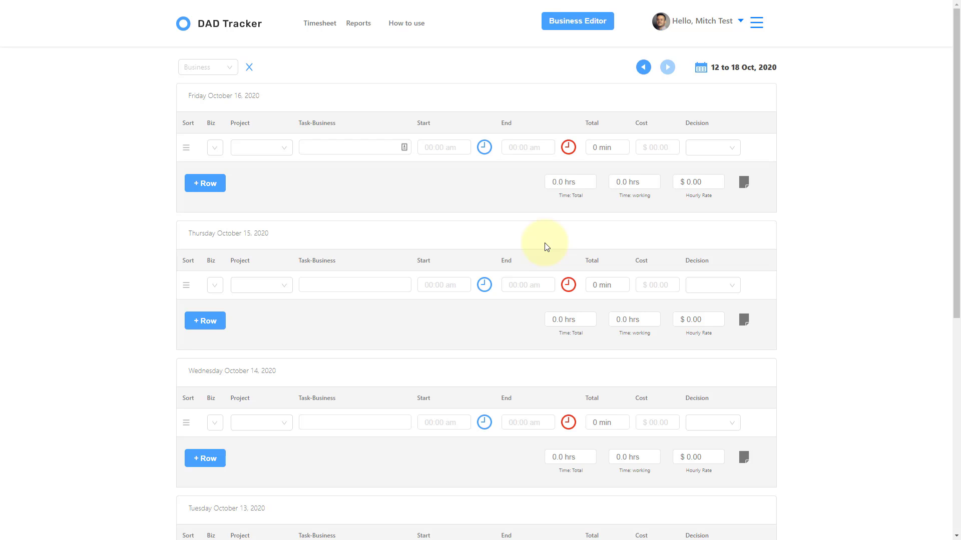
key("F11")
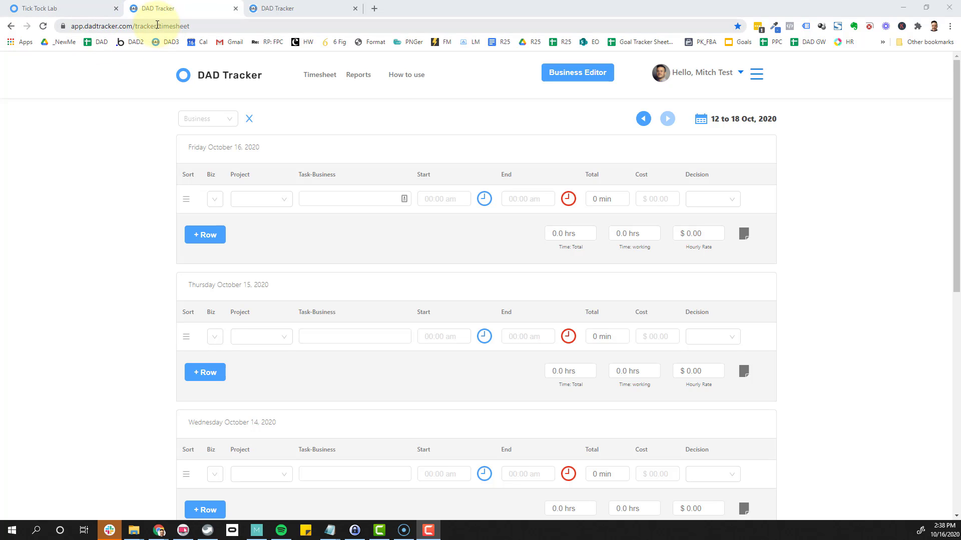
left_click_drag(157, 26, 71, 26)
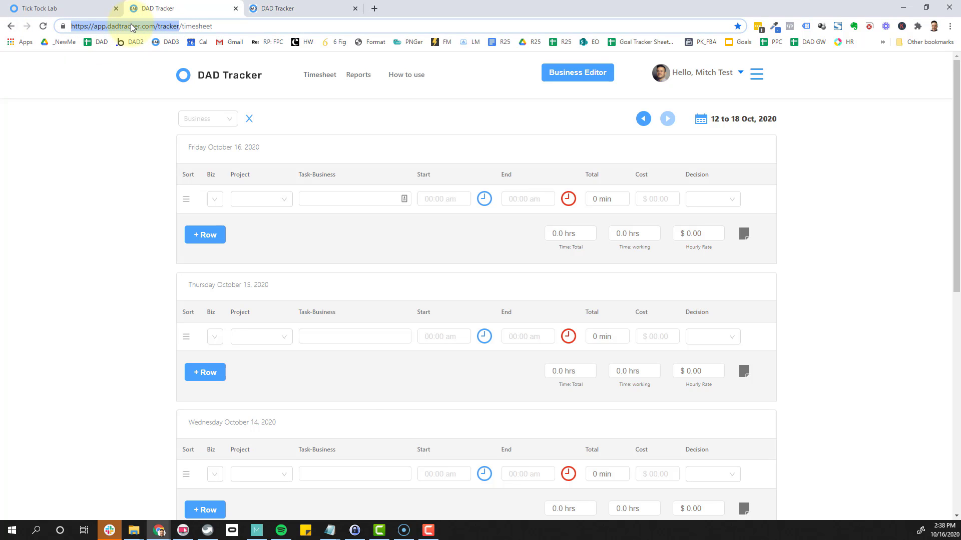
mouse_move(131, 27)
left_mouse_down()
mouse_move(187, 45)
mouse_move(155, 43)
mouse_move(188, 44)
left_mouse_up()
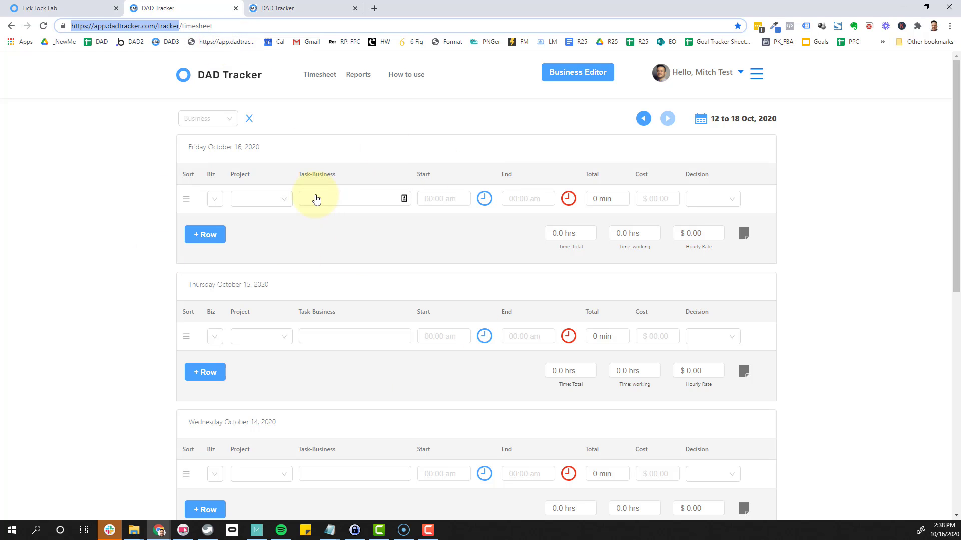
right_click(212, 45)
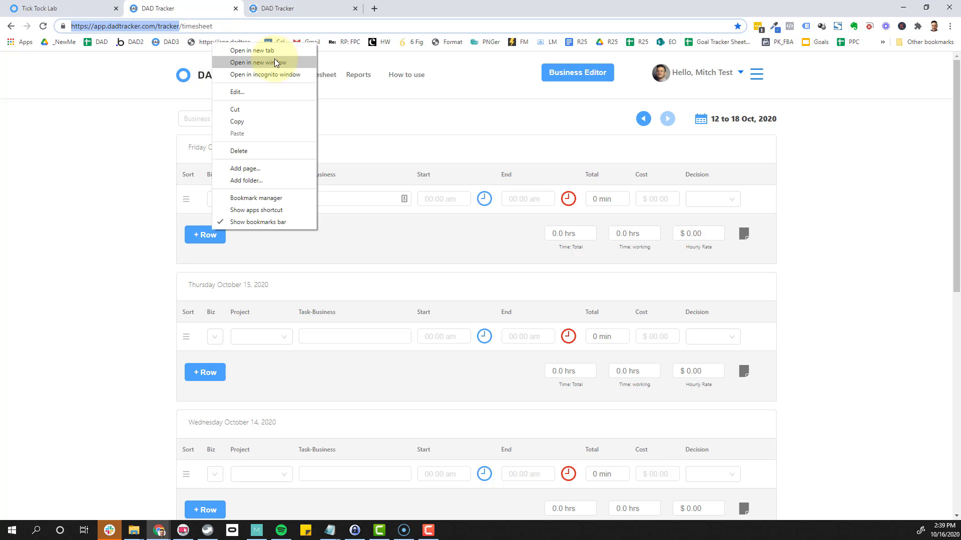
left_click(237, 92)
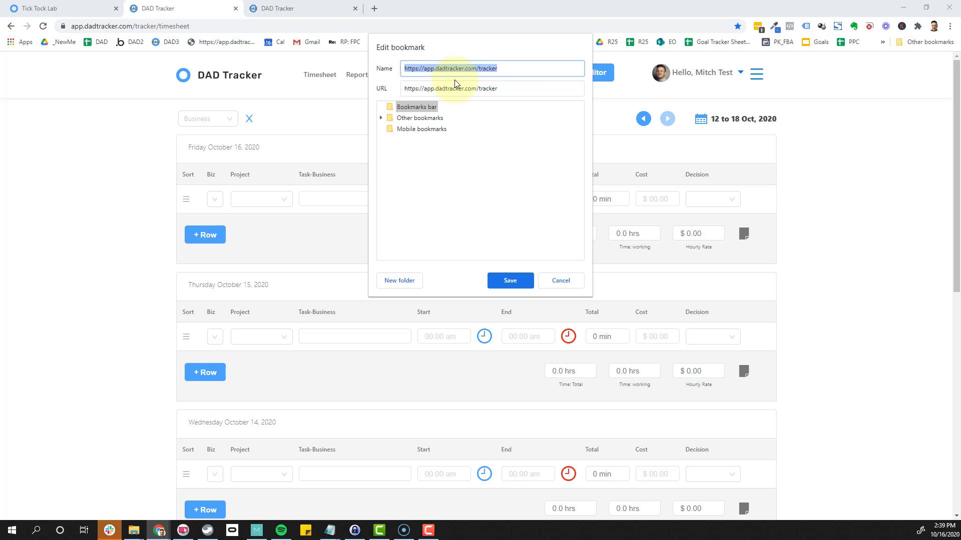
type("DAD")
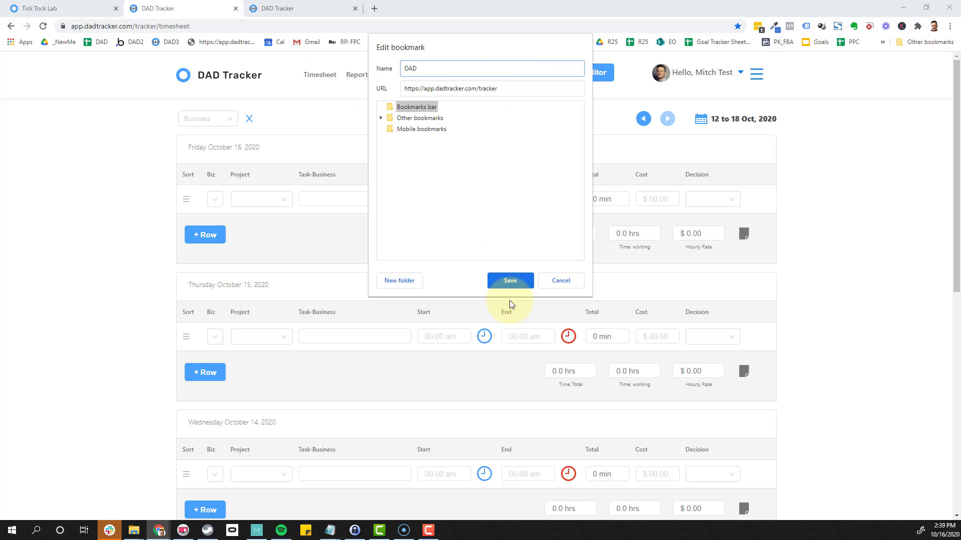
left_click(511, 284)
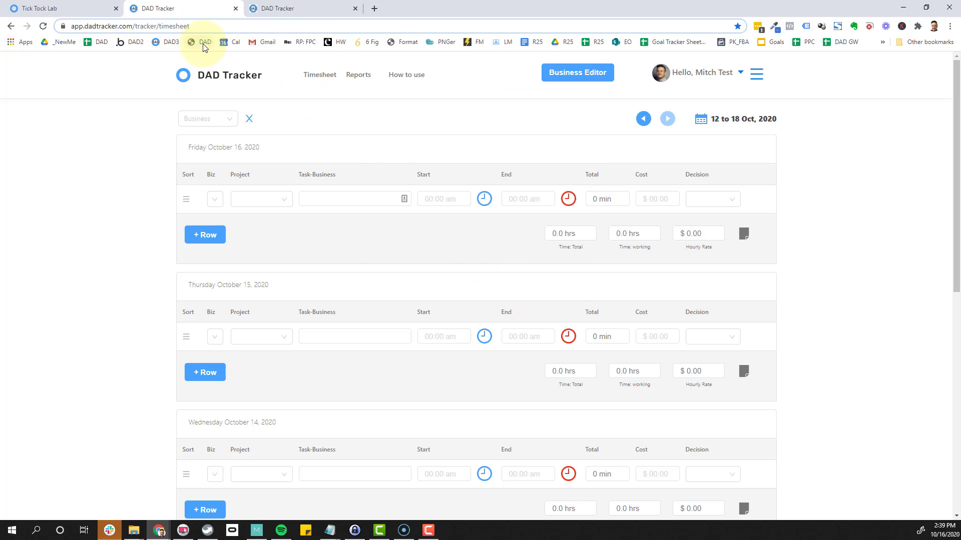
left_click_drag(170, 26, 35, 26)
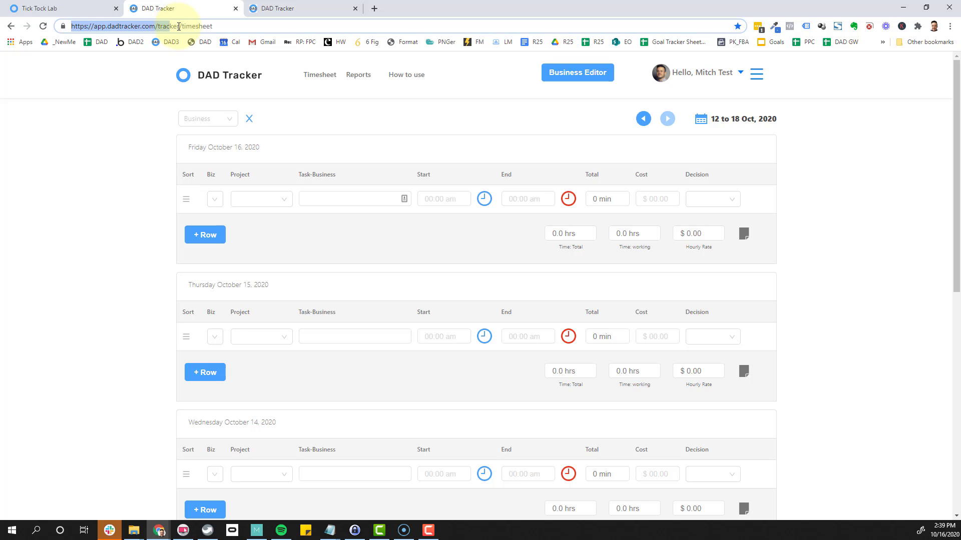
left_click_drag(177, 26, 33, 26)
left_click_drag(182, 26, 72, 26)
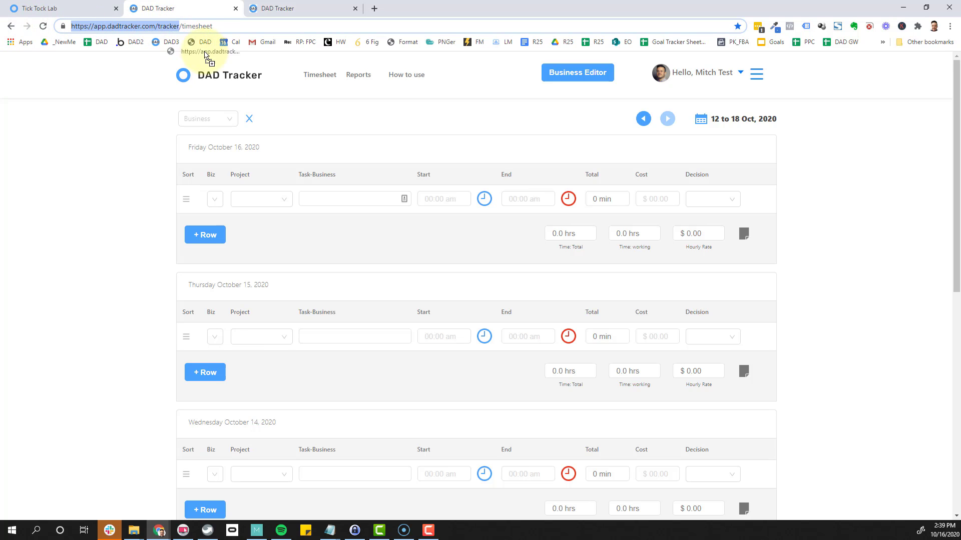
left_click_drag(170, 28, 157, 25)
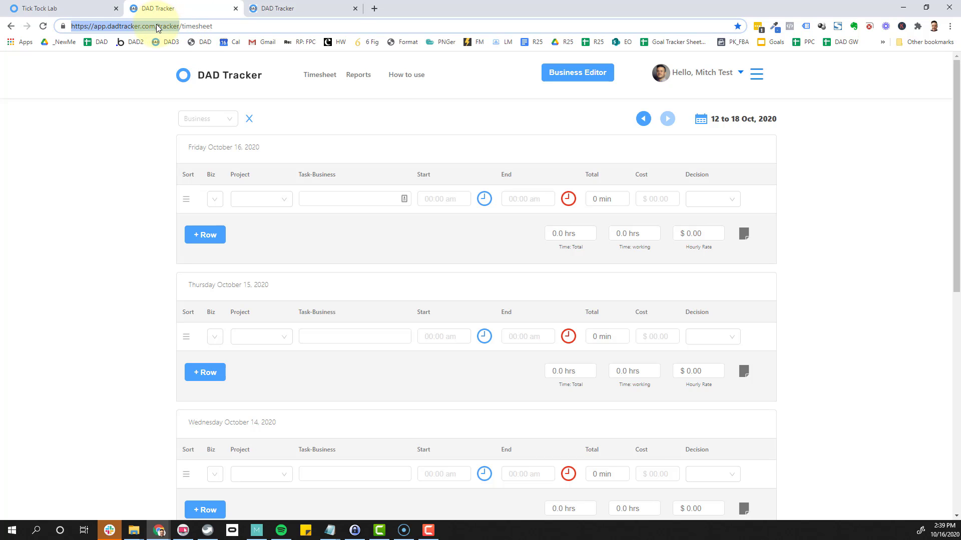
- Return the page to full screen, show the wage settings and set the monthly wage to 3000
key("F11")
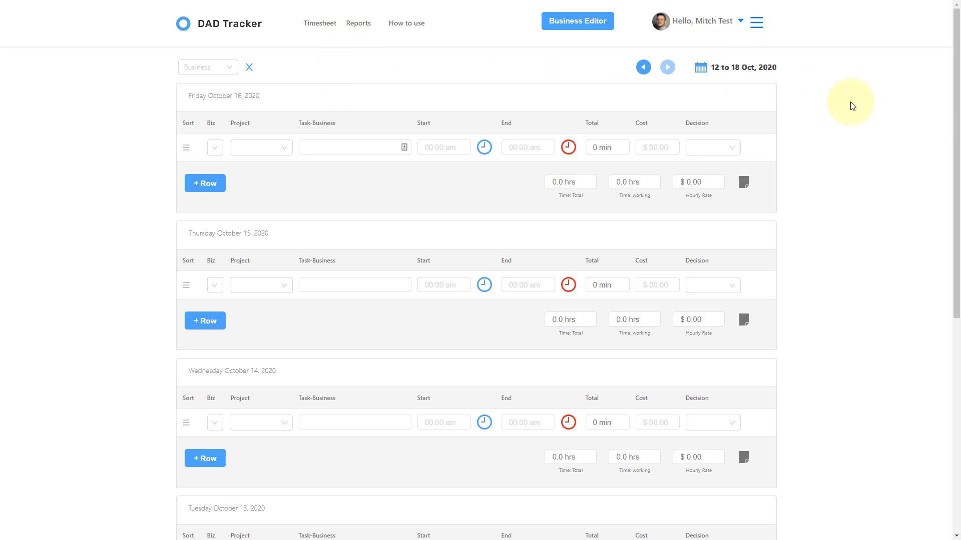
left_click(756, 23)
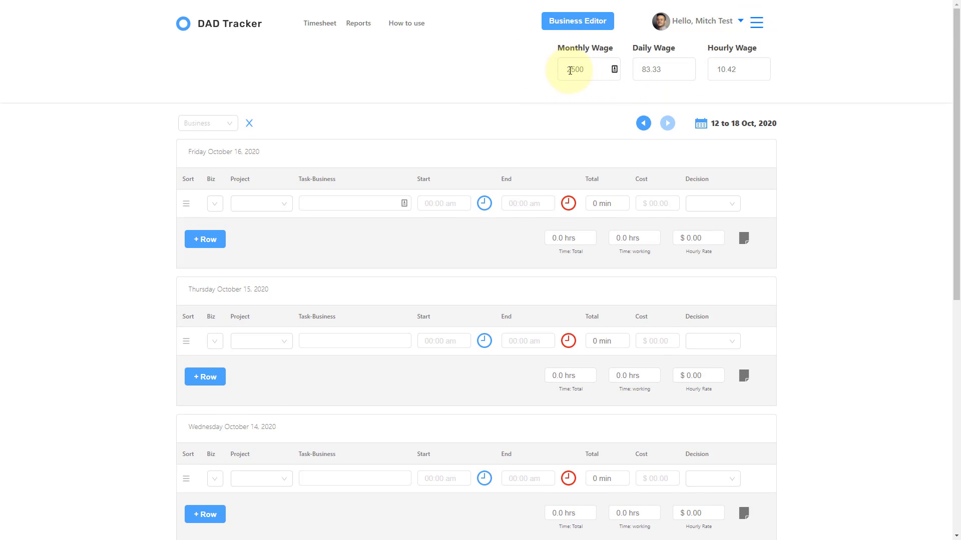
left_click_drag(574, 71, 551, 75)
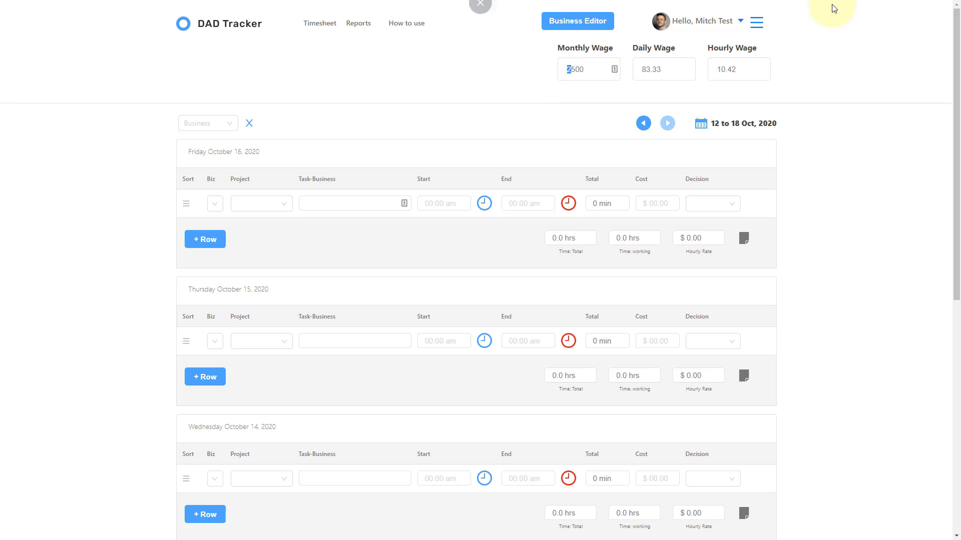
left_click(576, 69)
left_click_drag(576, 69, 527, 66)
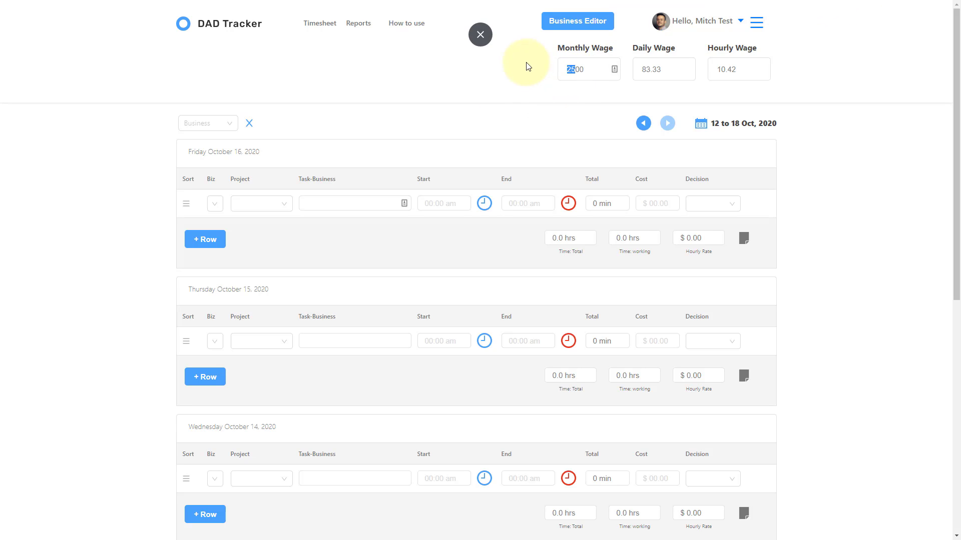
type("3000")
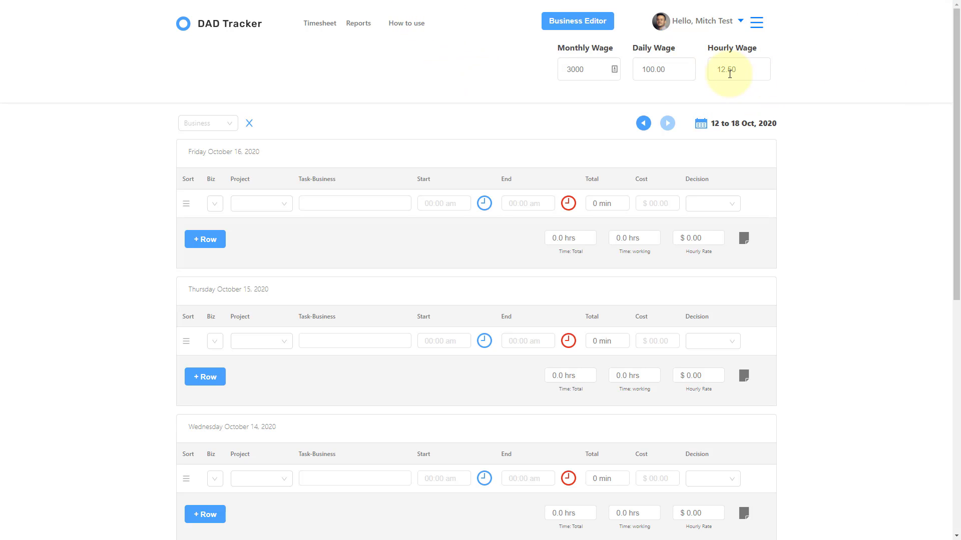
- Set the monthly wage to 2500
left_click(572, 69)
key("BackSpace")
type("25")
- Start a new business entry in the Business Editor and name it Tick Tock
left_click(550, 21)
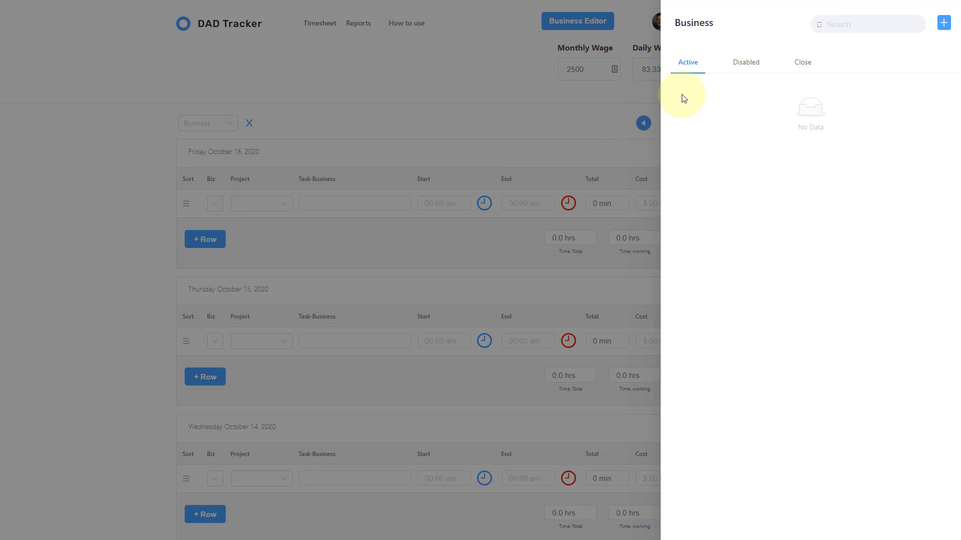
left_click(942, 25)
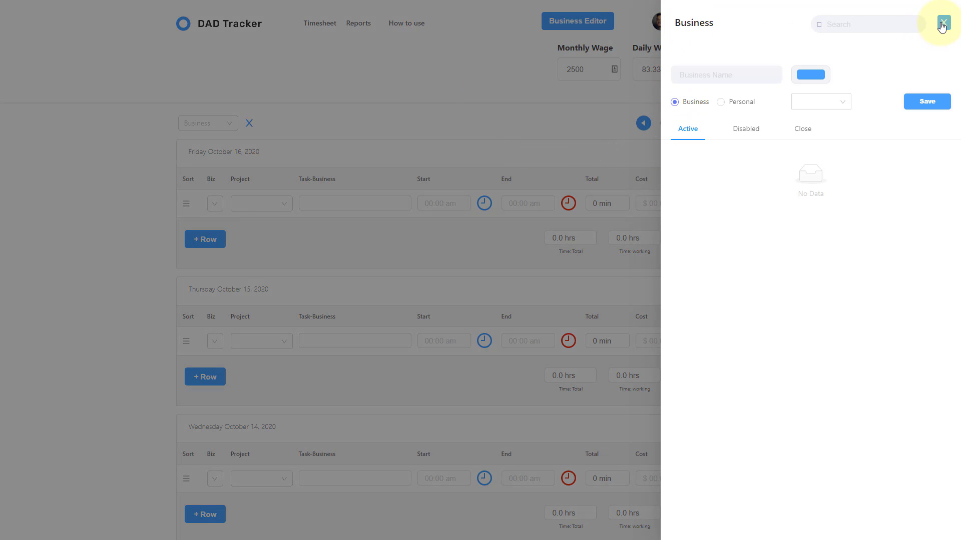
left_click(712, 71)
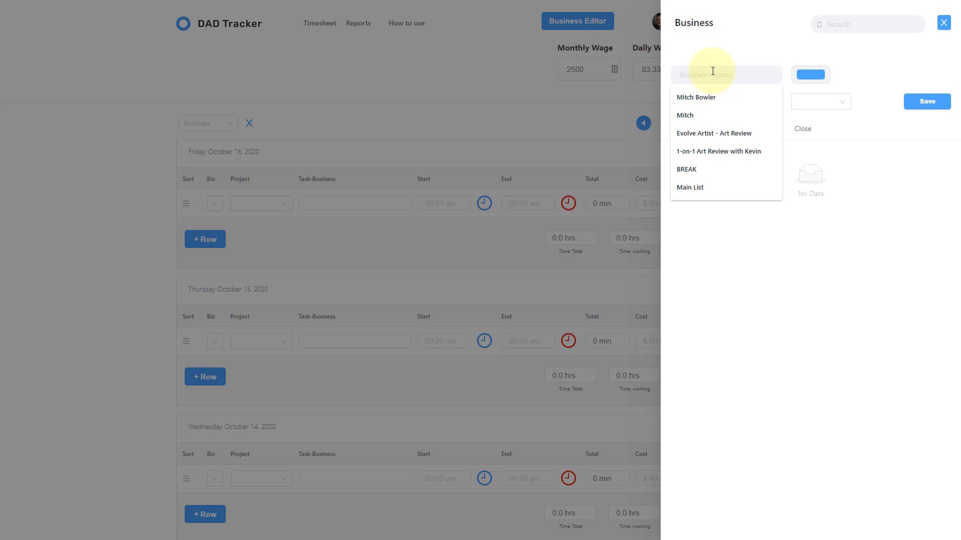
type("Tick Tock")
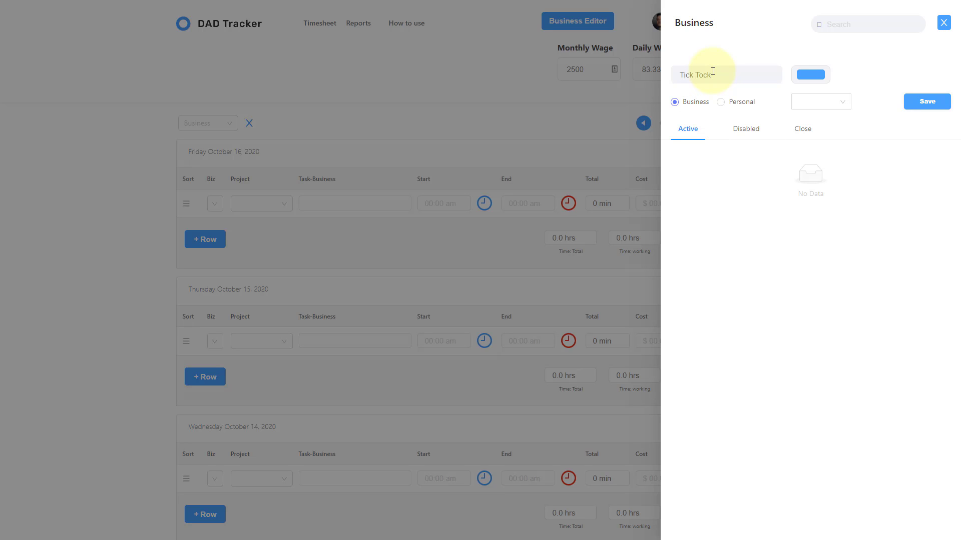
- Set the Tick Tock business's colour to light blue and its type to Business
left_click(809, 74)
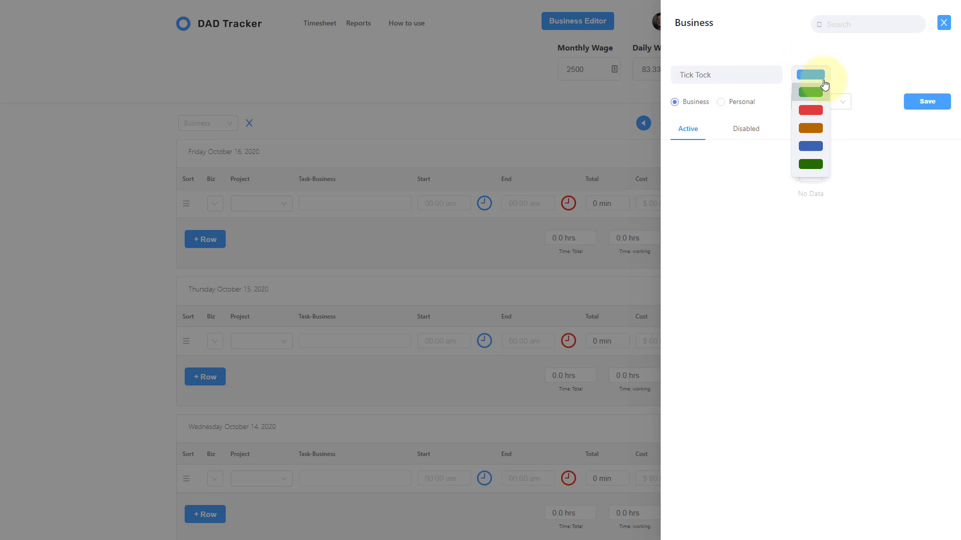
left_click(809, 94)
left_click(805, 76)
left_click(810, 90)
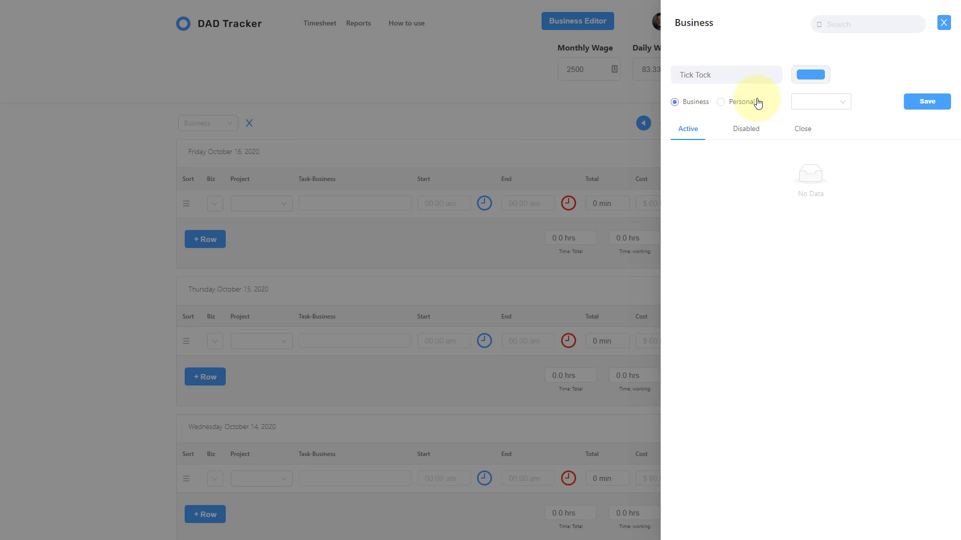
left_click(675, 104)
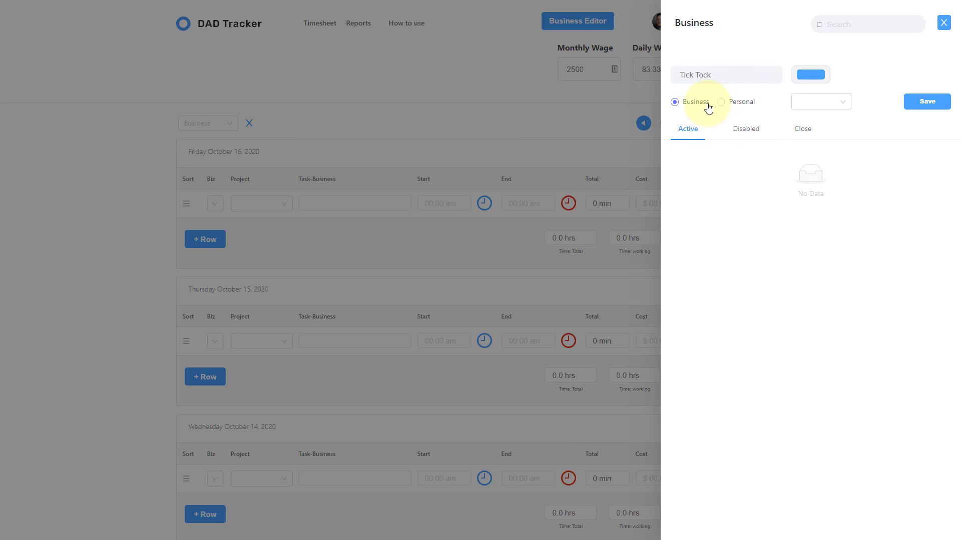
- Save the Tick Tock business with its decision left blank, and review the available decision options
left_click(844, 105)
left_click(860, 123)
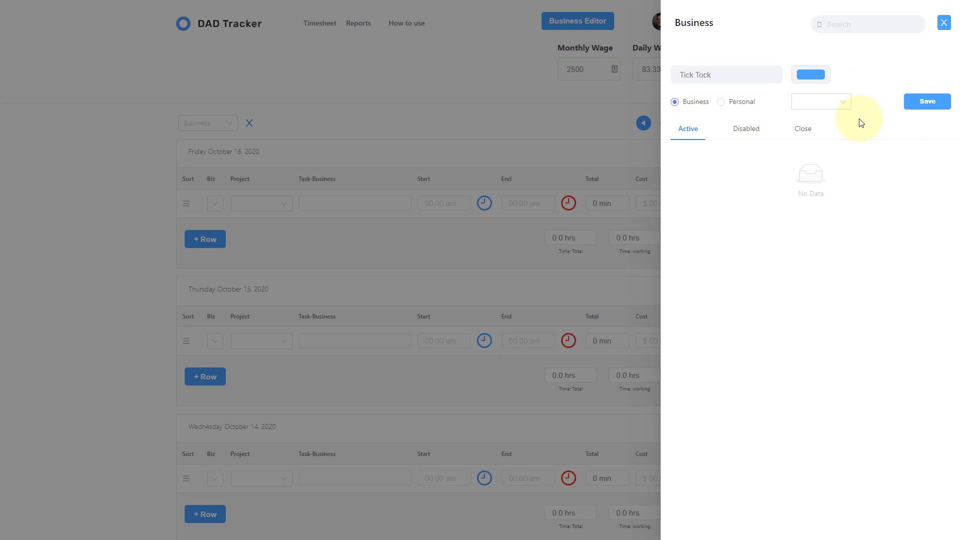
left_click(934, 104)
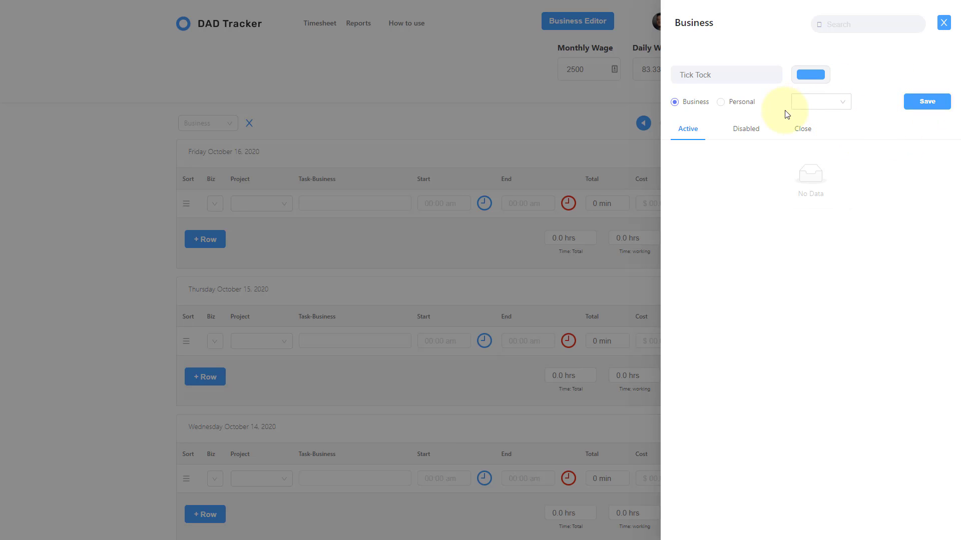
left_click(929, 105)
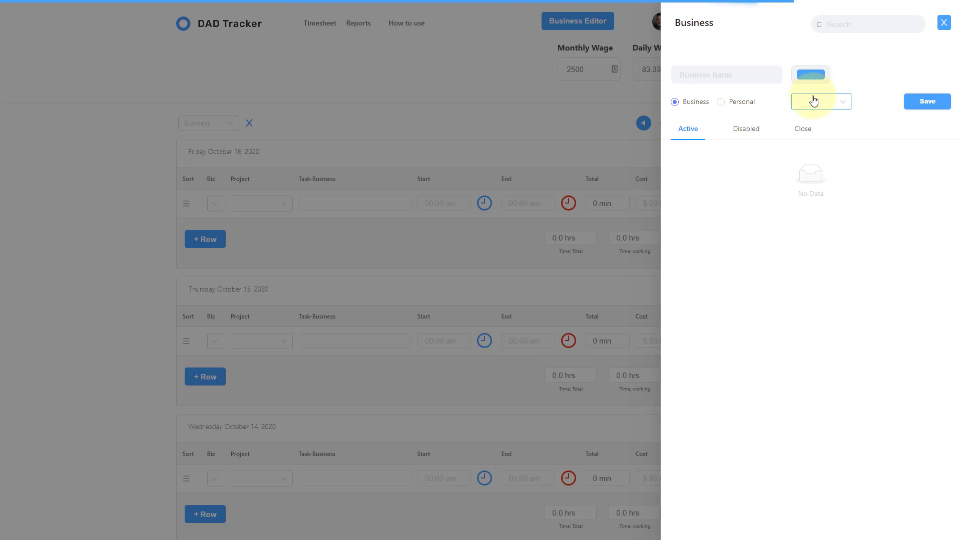
left_click(840, 106)
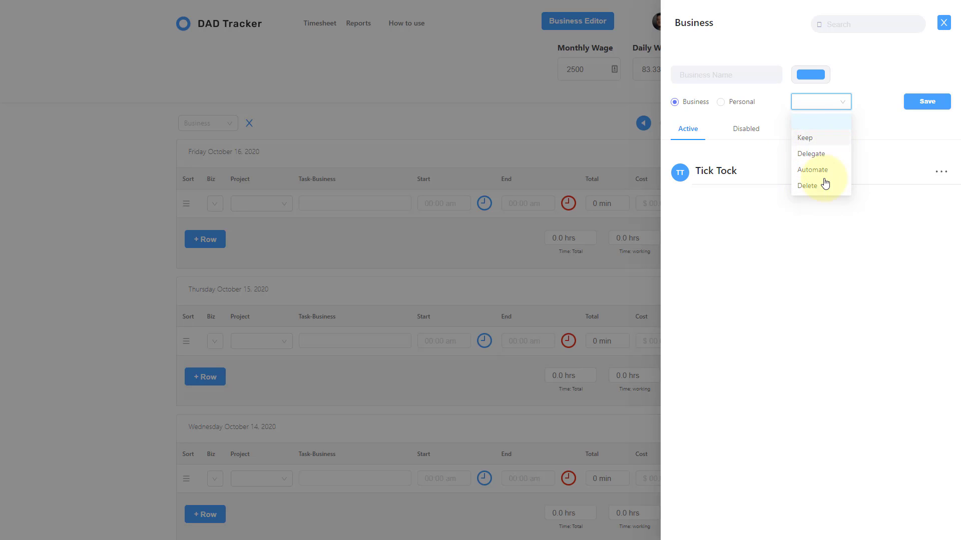
left_click(874, 85)
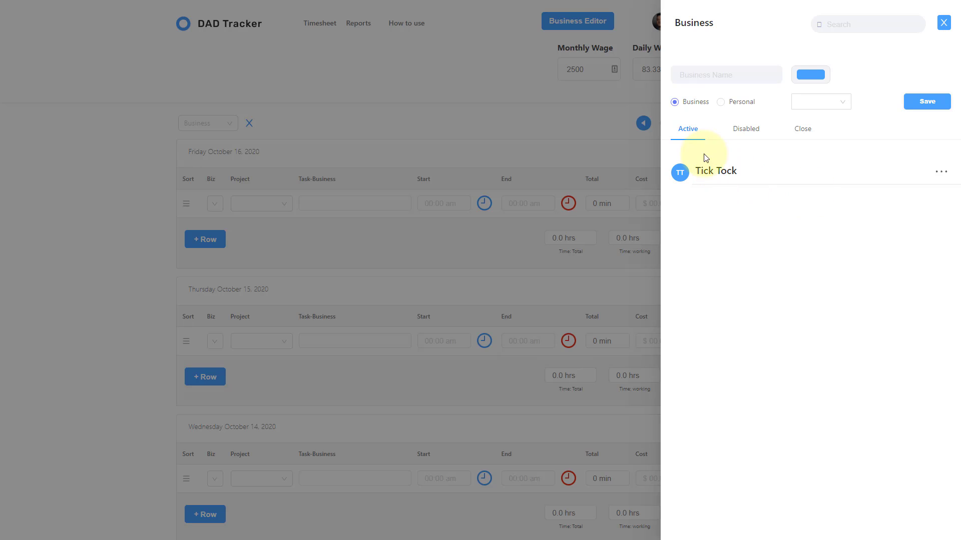
- Open the projects of the Tick Tock business and add a project named Bookeeping
left_click(942, 173)
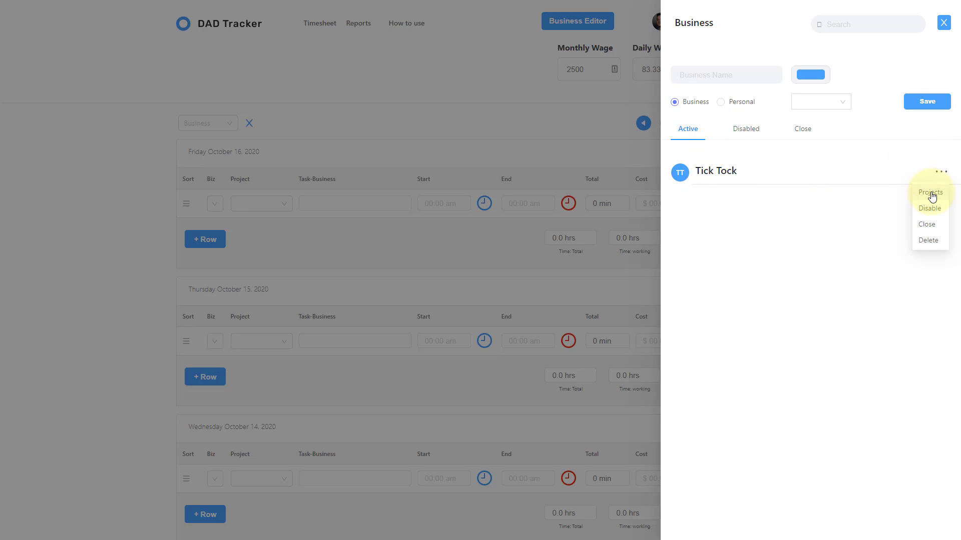
left_click(930, 194)
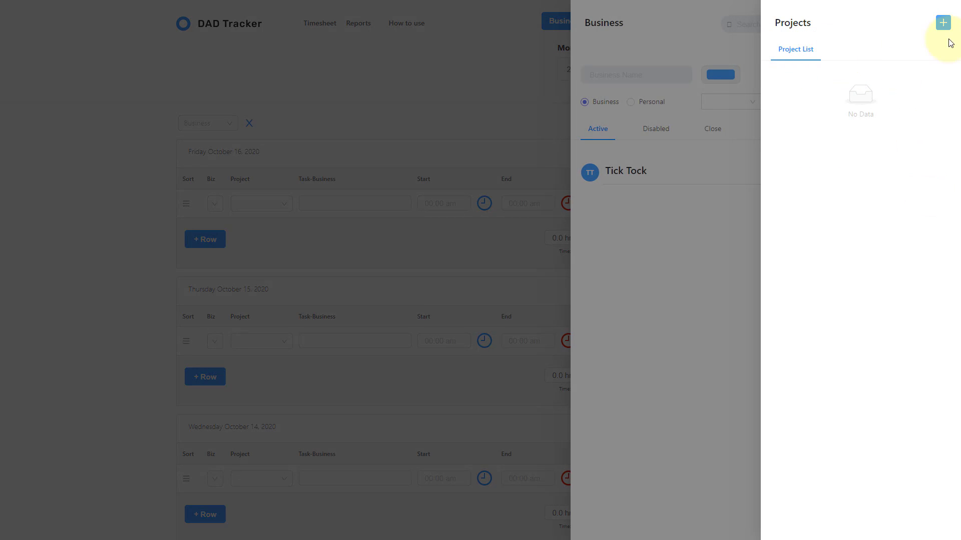
left_click(944, 23)
left_click(833, 59)
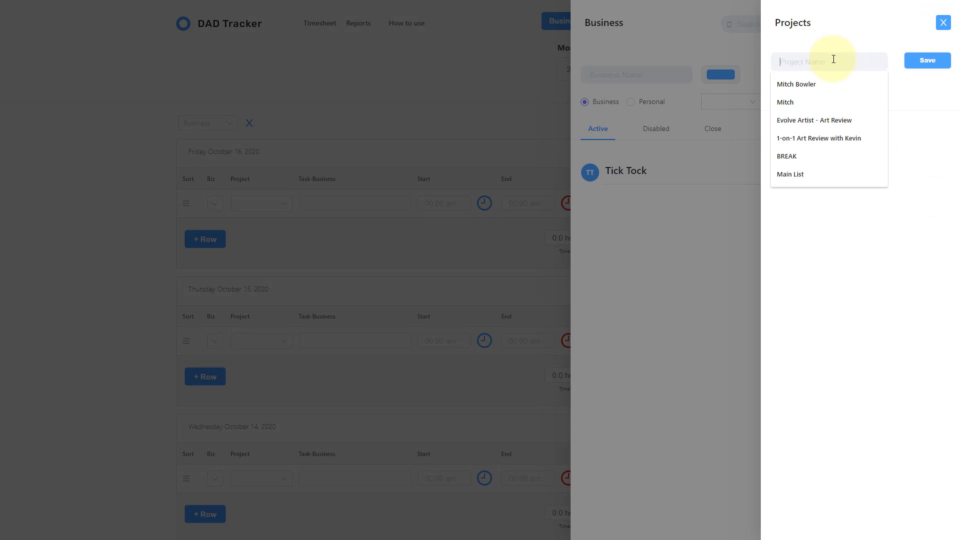
type("Bookeeping")
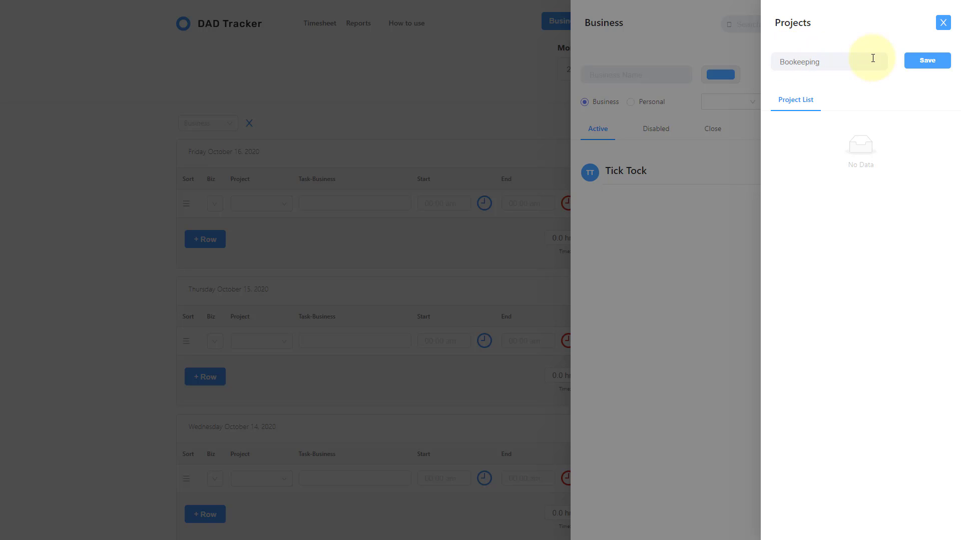
left_click(926, 60)
- Add a second project named Meetings to the Tick Tock business
left_click(817, 67)
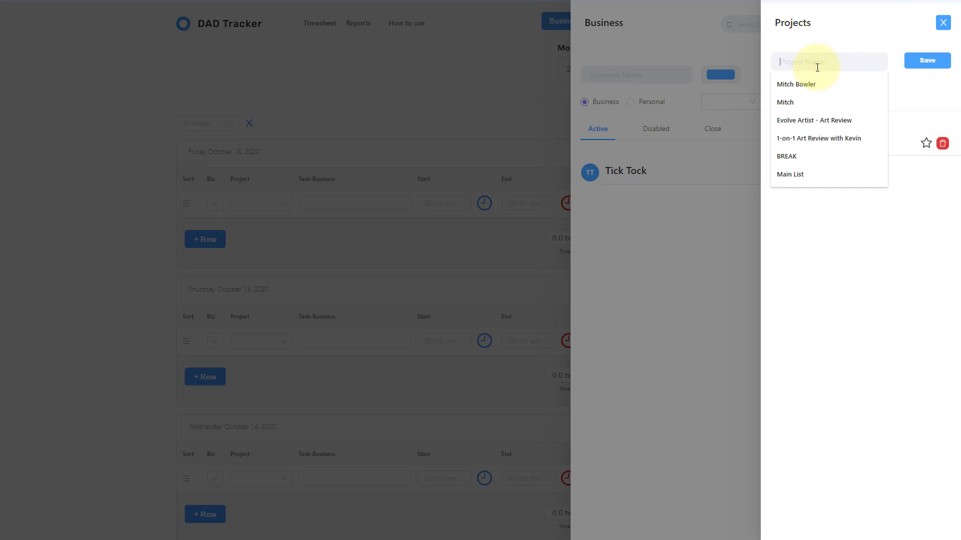
type("Meetings")
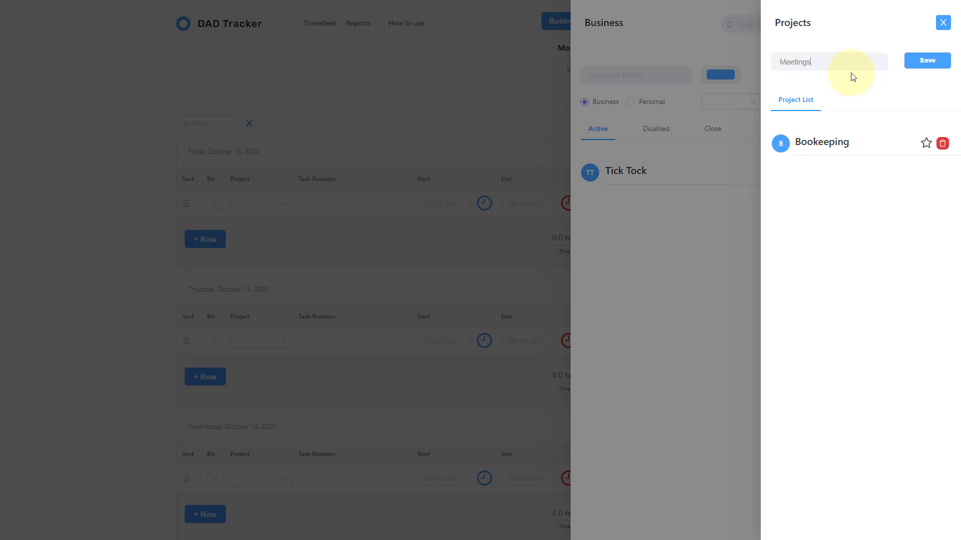
left_click(926, 59)
- Add a project named Feedback to the Tick Tock business
left_click(790, 63)
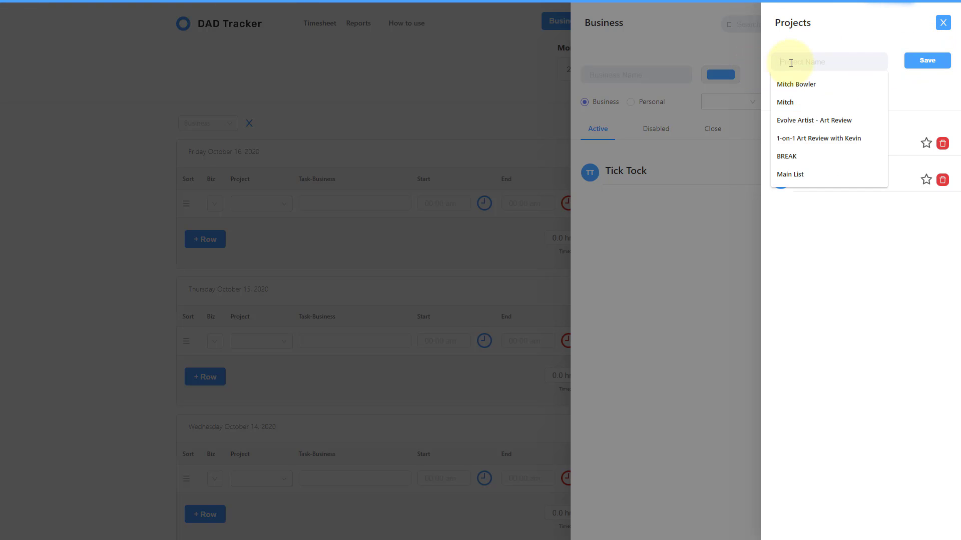
type("Feedback")
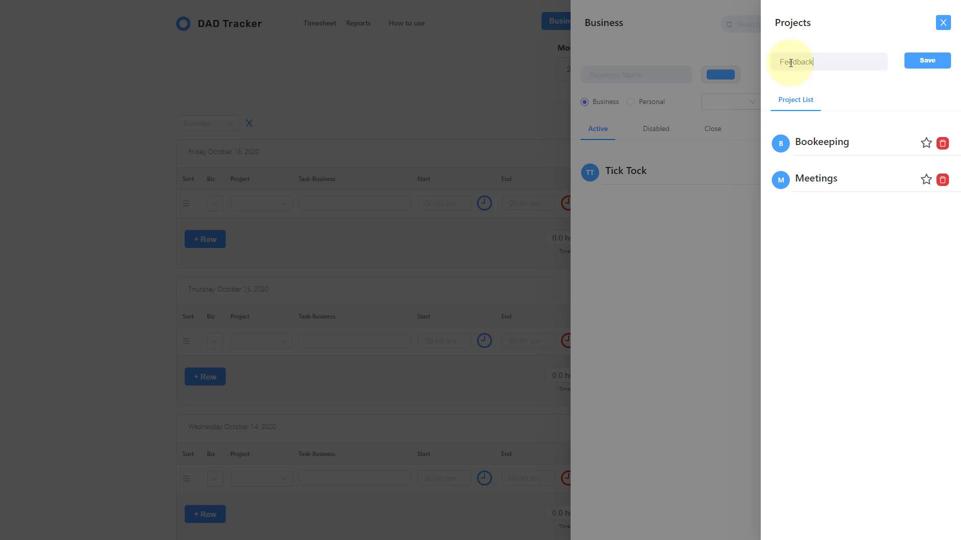
left_click(932, 61)
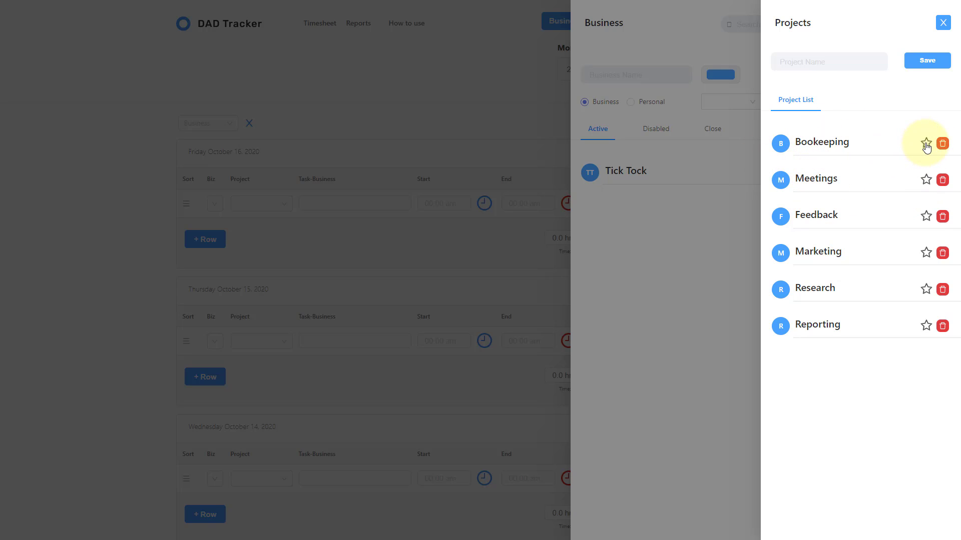
- Star the Meetings project of Tick Tock, switch the favourite to Marketing instead, and return to the business list
left_click(924, 181)
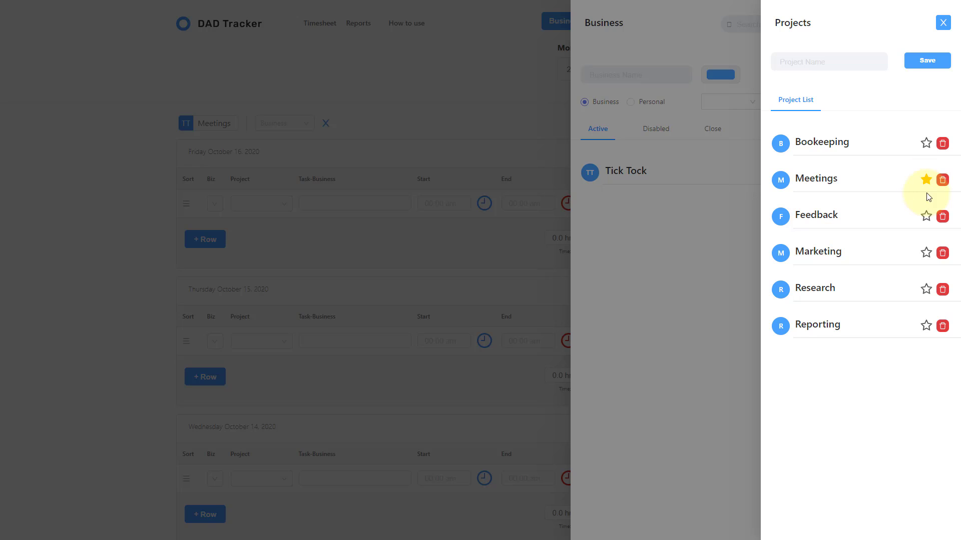
left_click(926, 181)
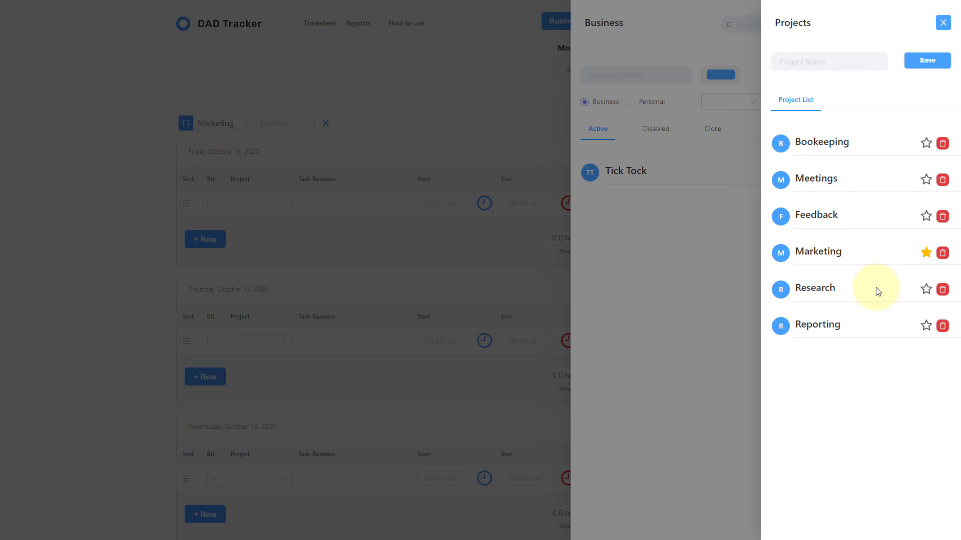
left_click(943, 23)
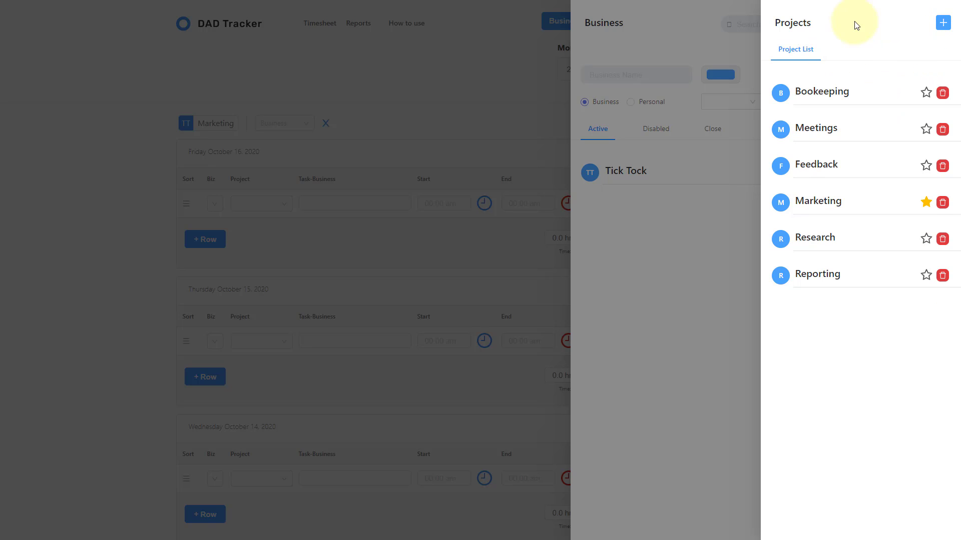
left_click(699, 271)
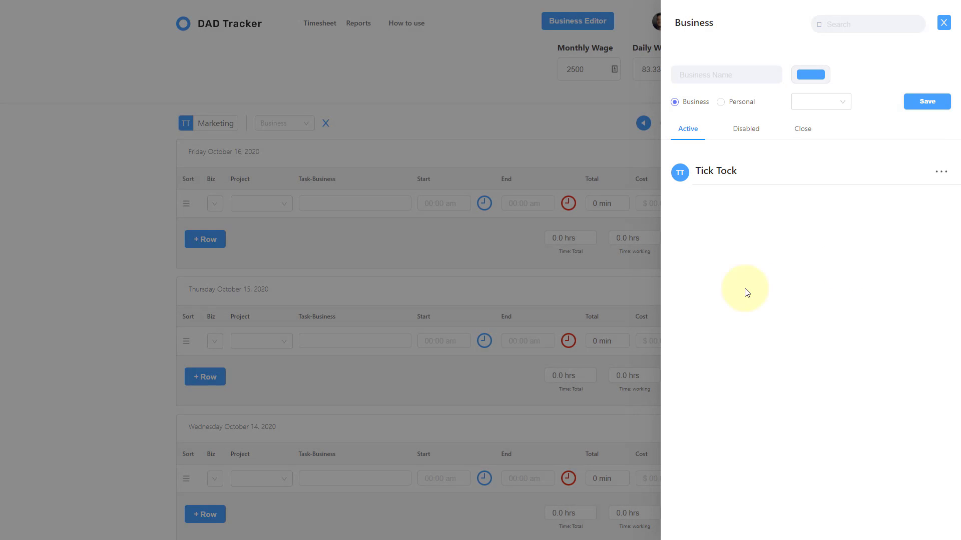
- Create a business named Pencil Kings with the red colour and type Business, leaving its decision blank
left_click(704, 72)
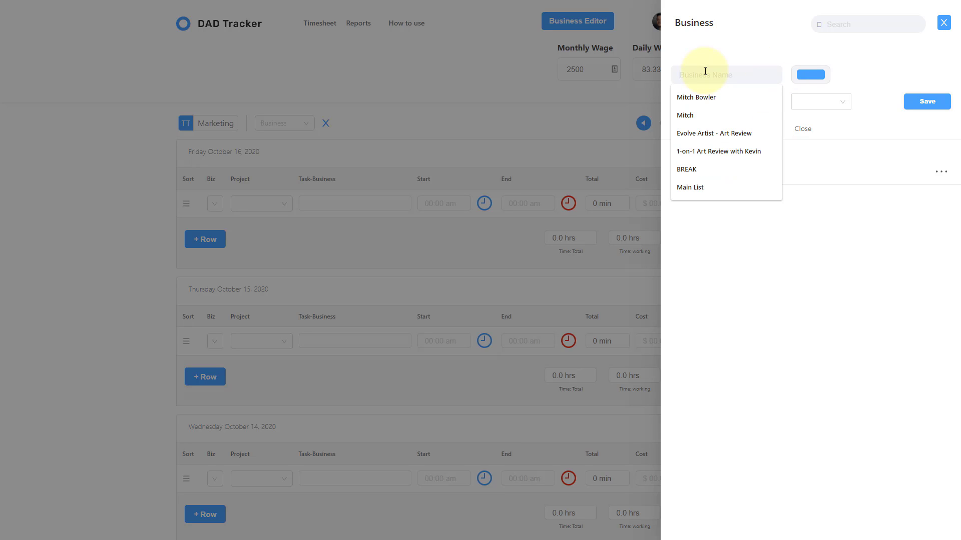
type("Pencil Kings")
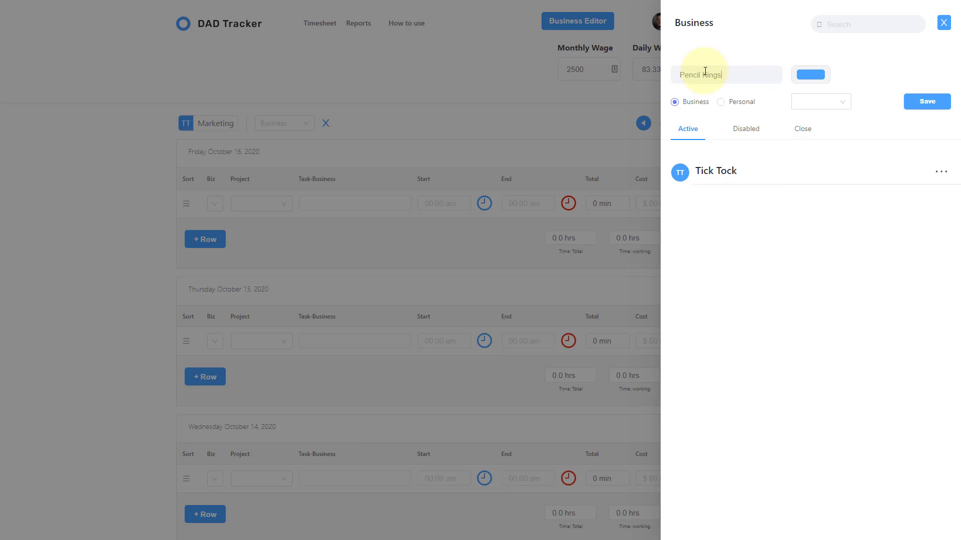
left_click(818, 101)
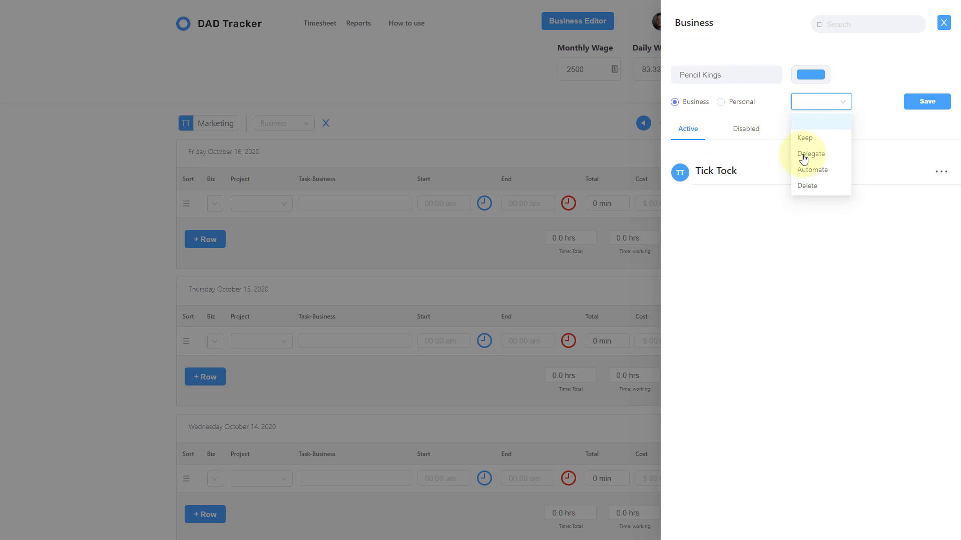
left_click(810, 75)
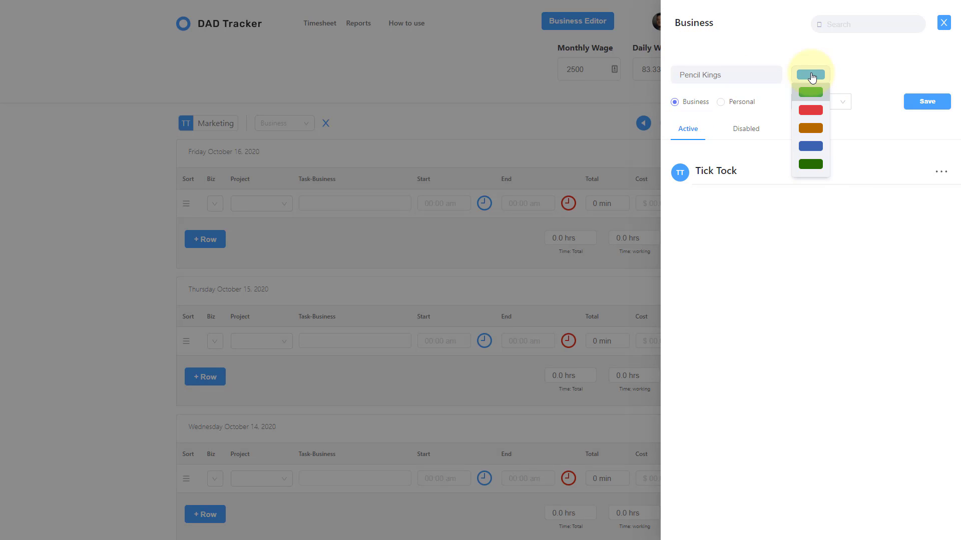
left_click(816, 107)
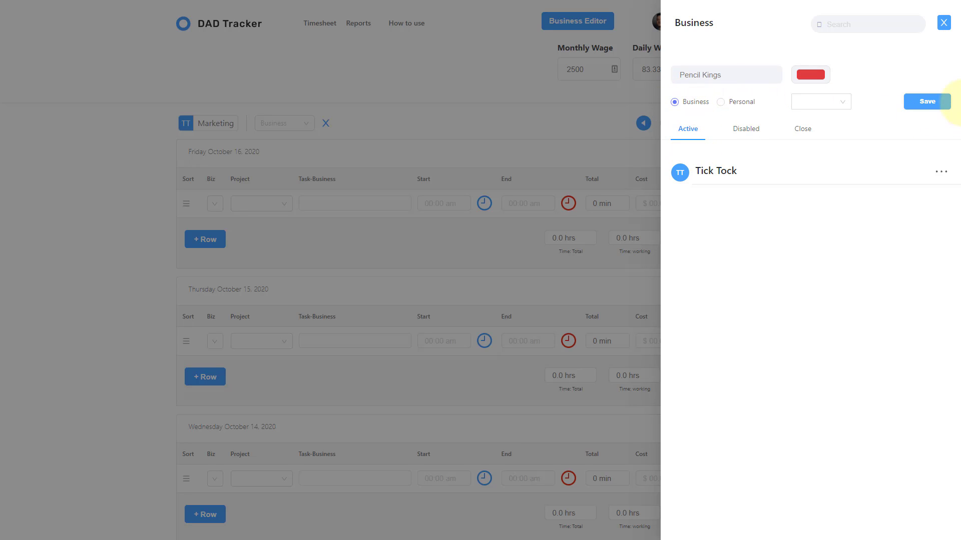
left_click(928, 101)
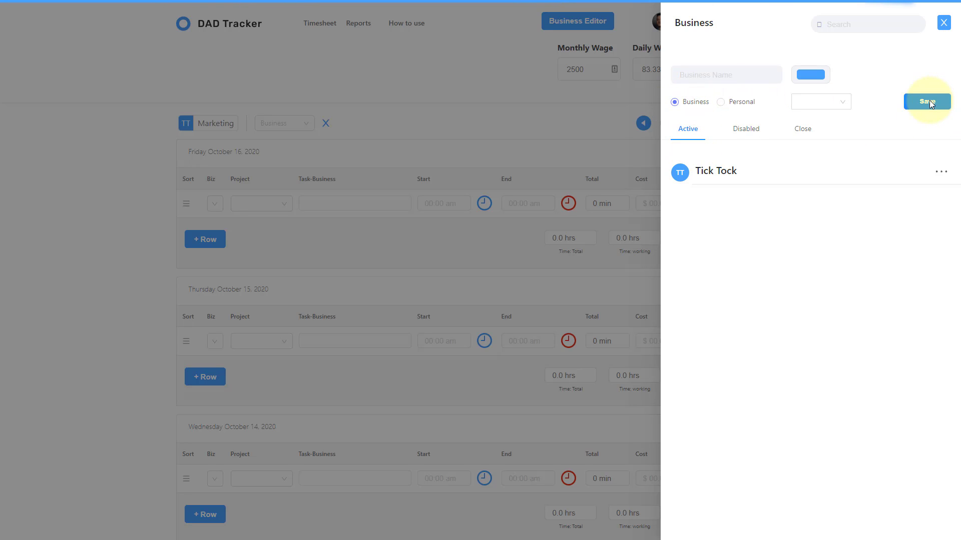
- Add a project named Meetings to the Pencil Kings business and return to the business list
left_click(943, 210)
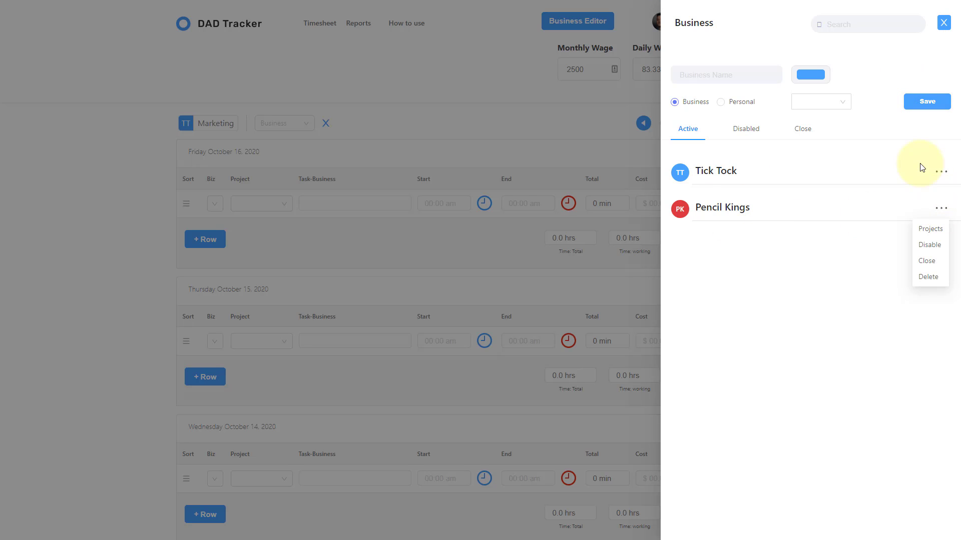
left_click(922, 233)
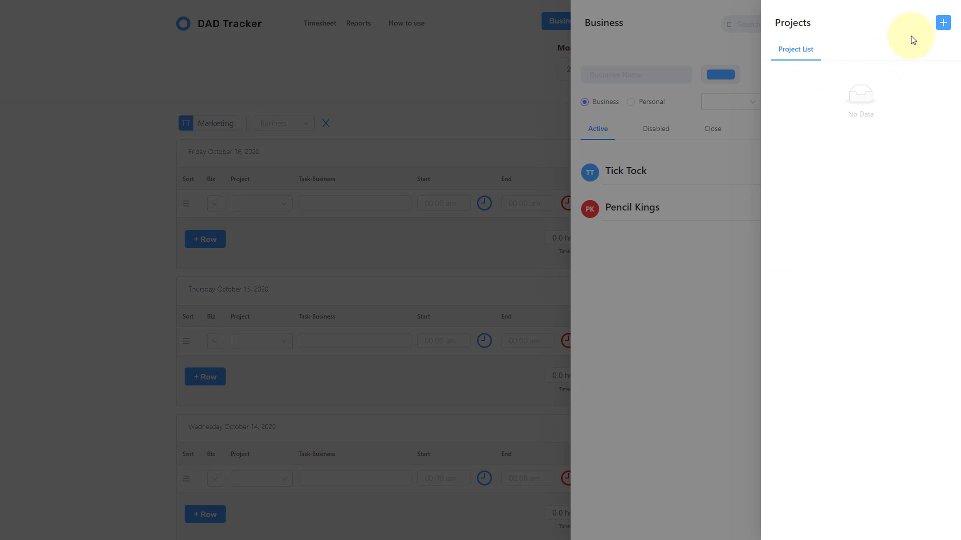
left_click(943, 24)
left_click(835, 57)
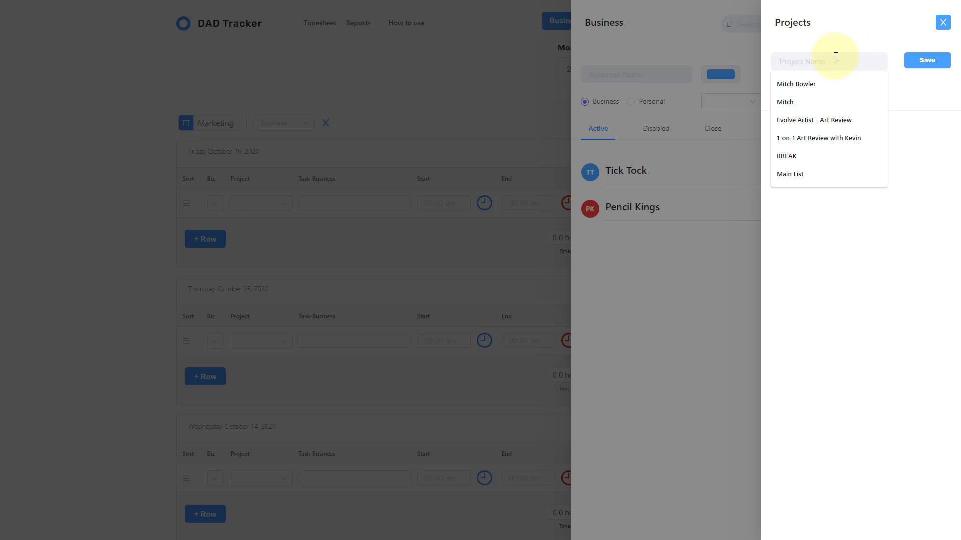
type("Meetings")
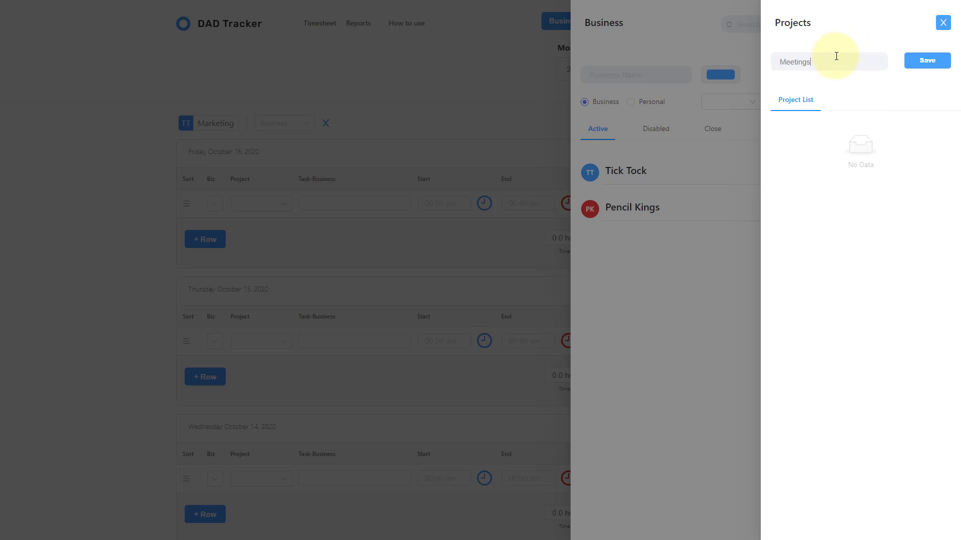
left_click(927, 60)
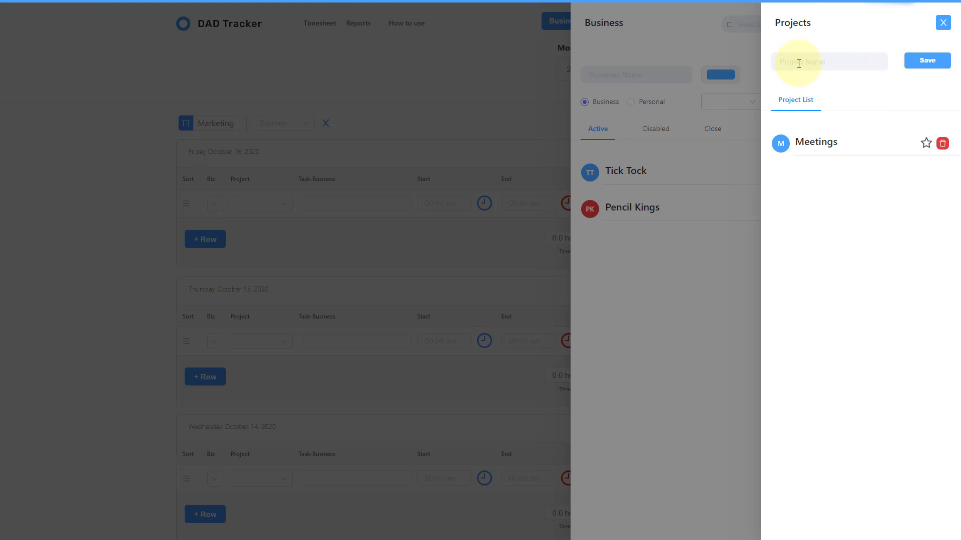
left_click(943, 23)
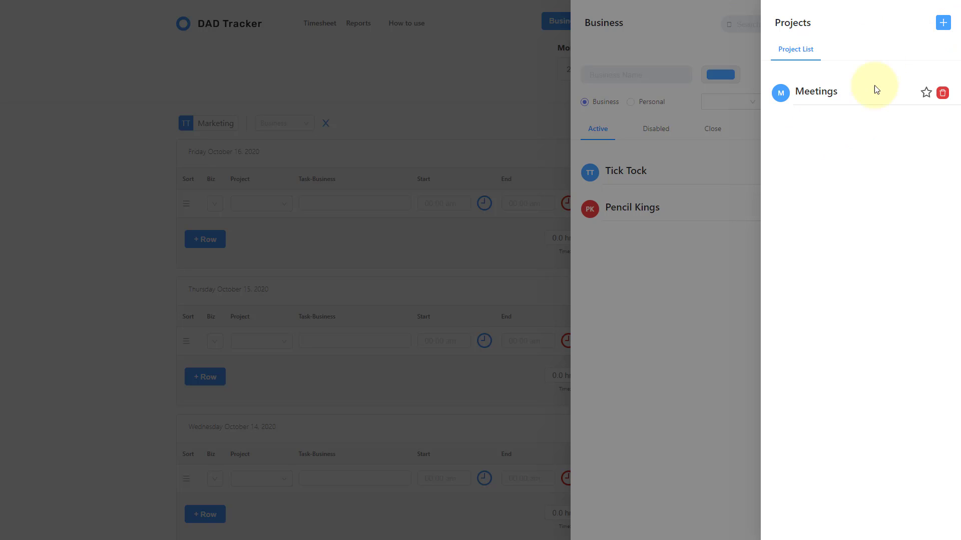
left_click(731, 239)
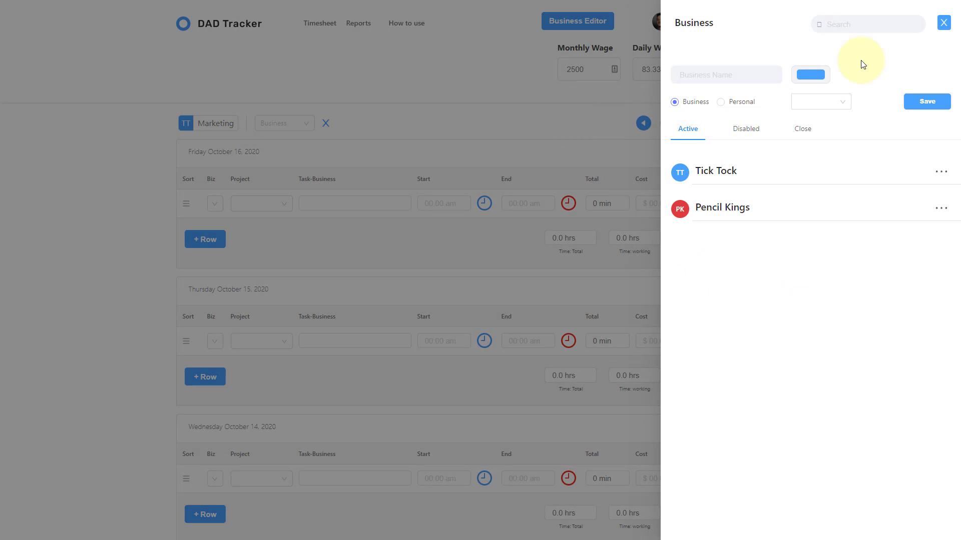
- Create an entry named BREAK with type Personal and the brown colour, leaving its decision blank
left_click(717, 102)
left_click(682, 74)
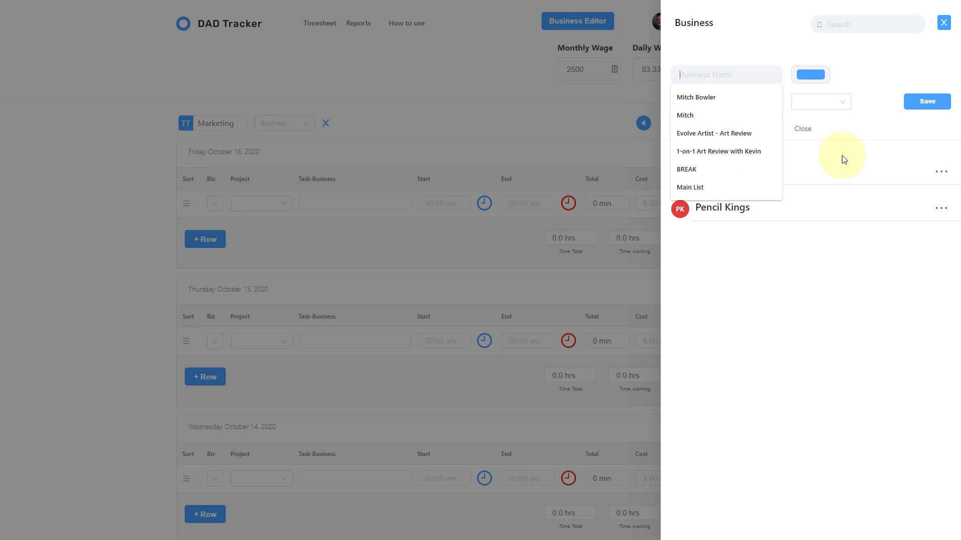
left_click(837, 66)
left_click(691, 73)
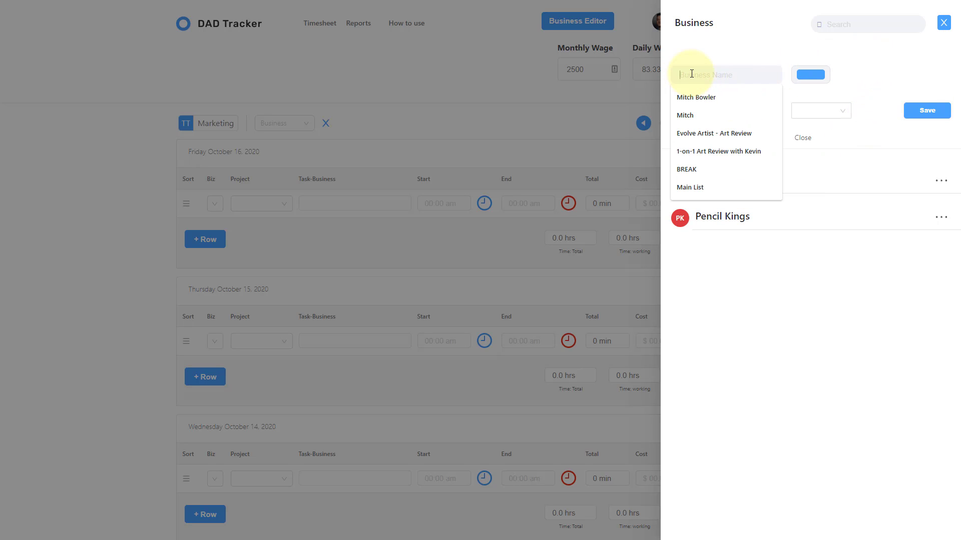
type("BREAK")
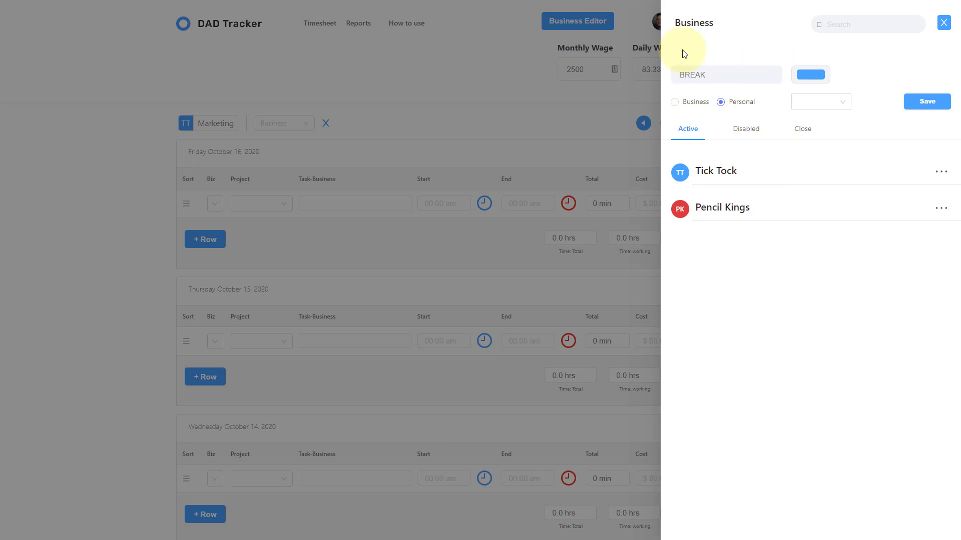
left_click(810, 75)
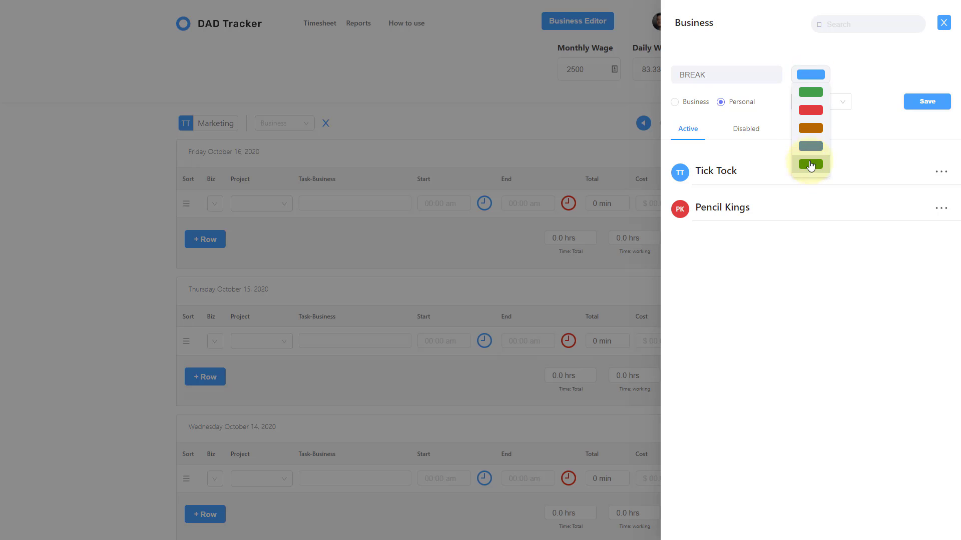
left_click(810, 128)
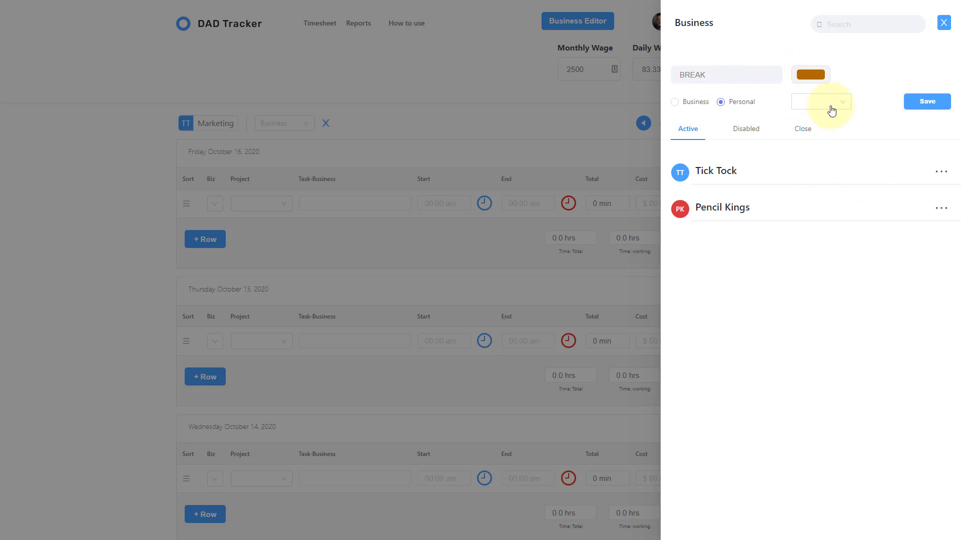
left_click(930, 103)
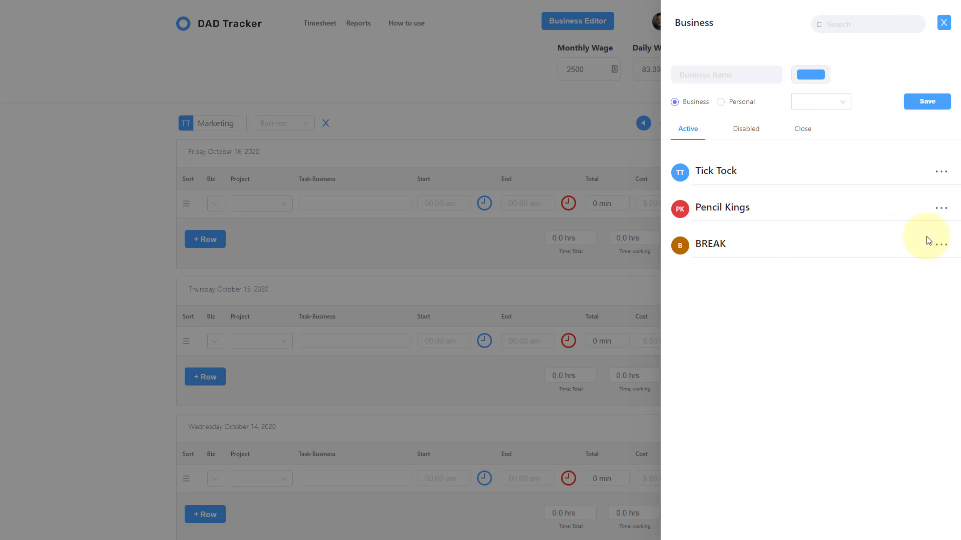
- Open the projects of the BREAK entry and add a project named Exercise
left_click(943, 245)
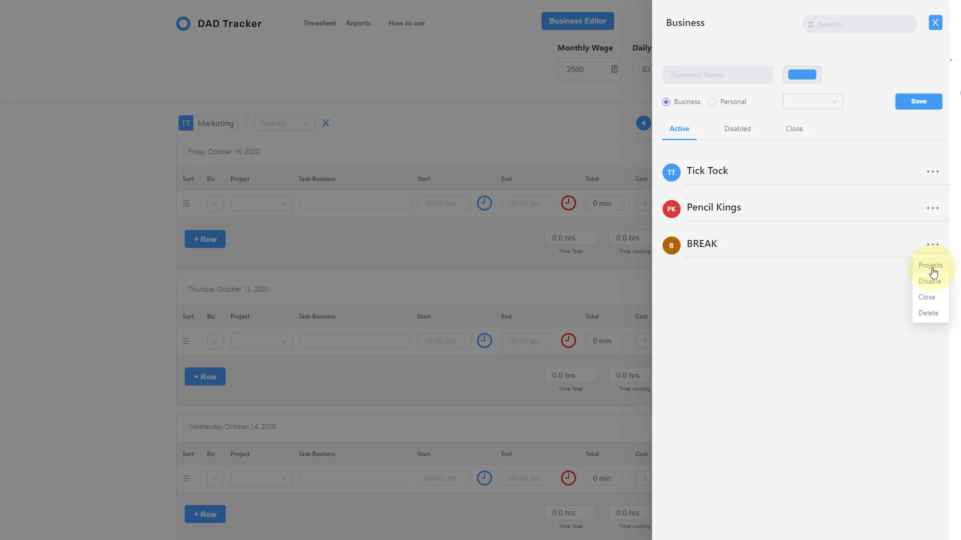
left_click(932, 265)
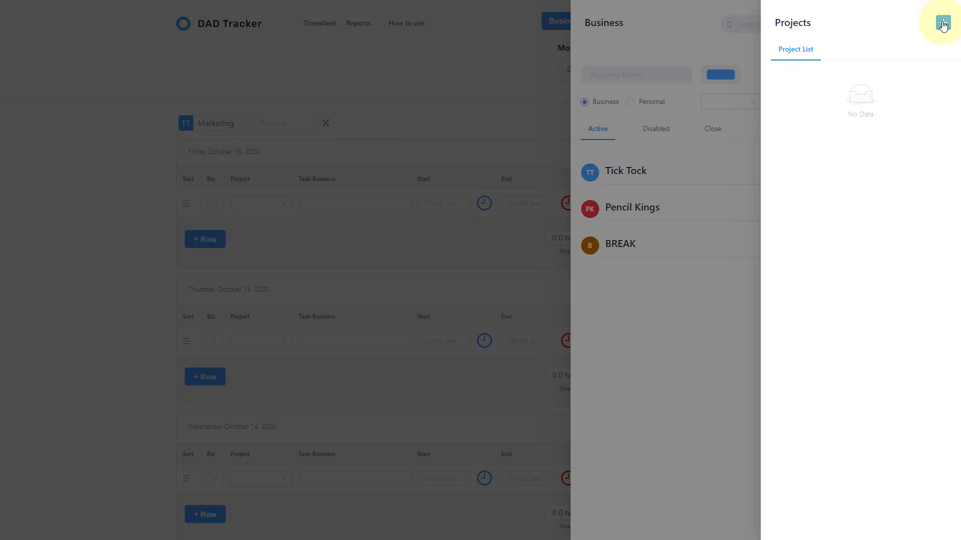
left_click(943, 24)
left_click(801, 64)
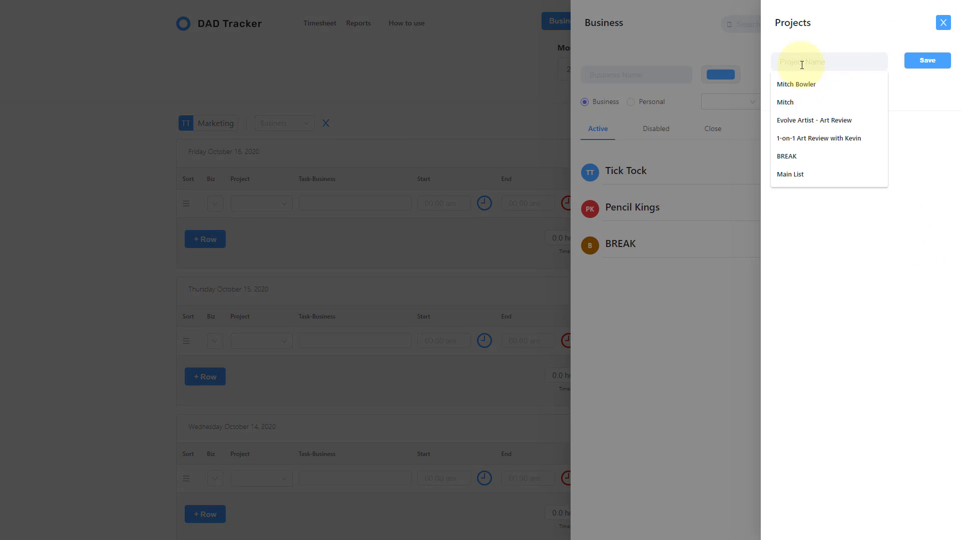
type("Exercise")
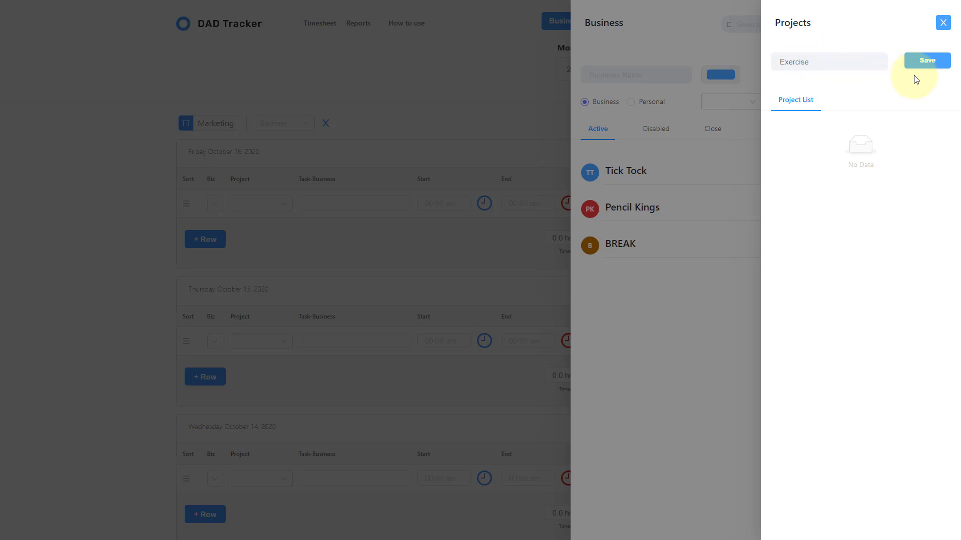
left_click(923, 61)
- Add a second project named Family to the BREAK entry
left_click(822, 62)
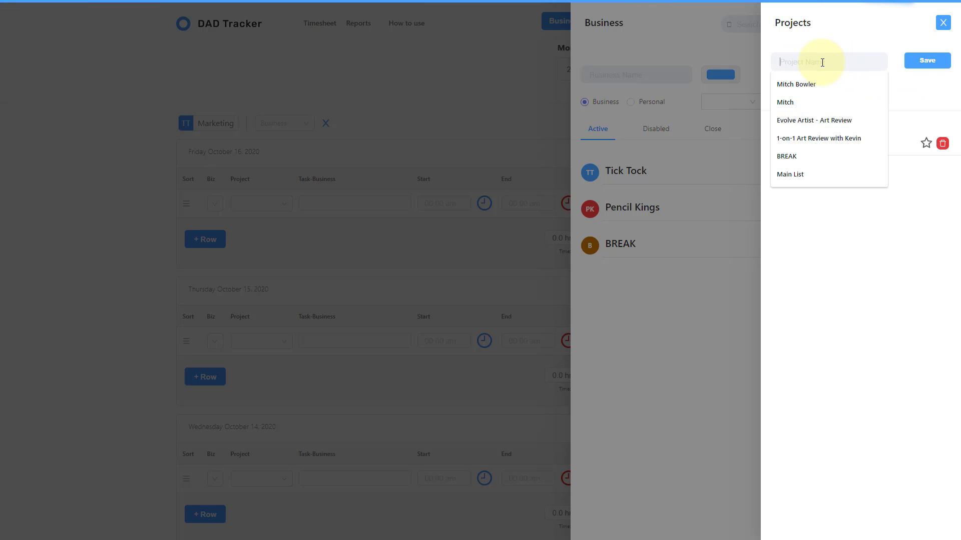
type("Email")
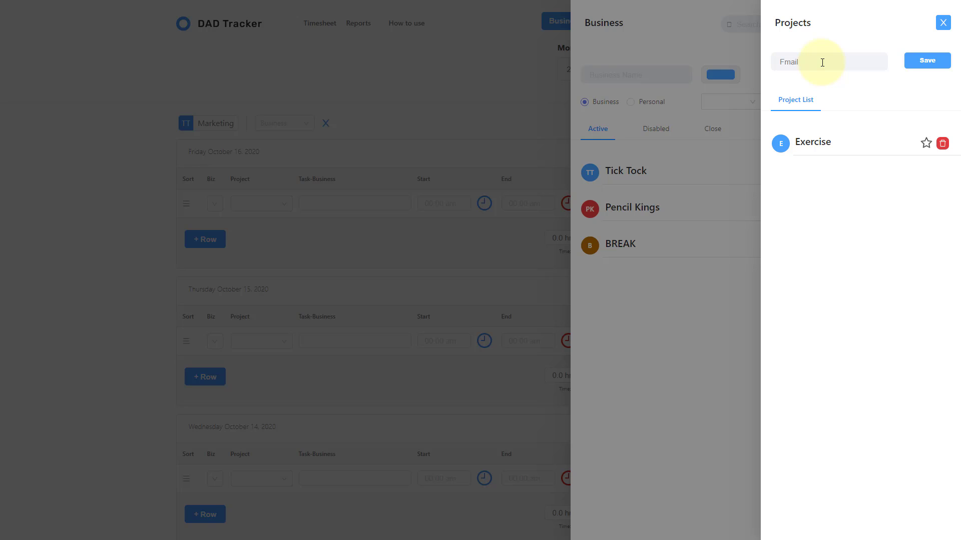
key("BackSpace")
key("BackSpace")
type("amily")
left_click(937, 60)
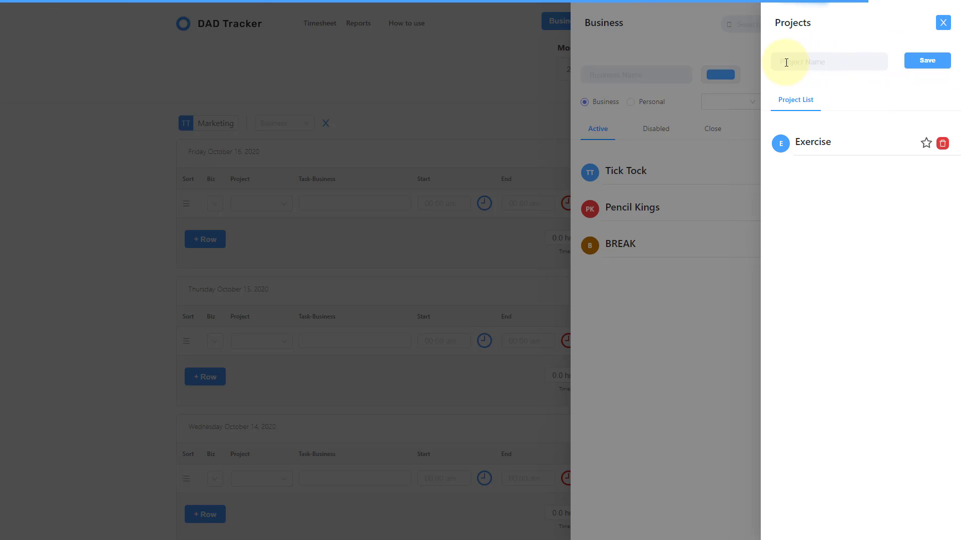
- Add a third project named Coffee to the BREAK entry
left_click(786, 63)
type("Co")
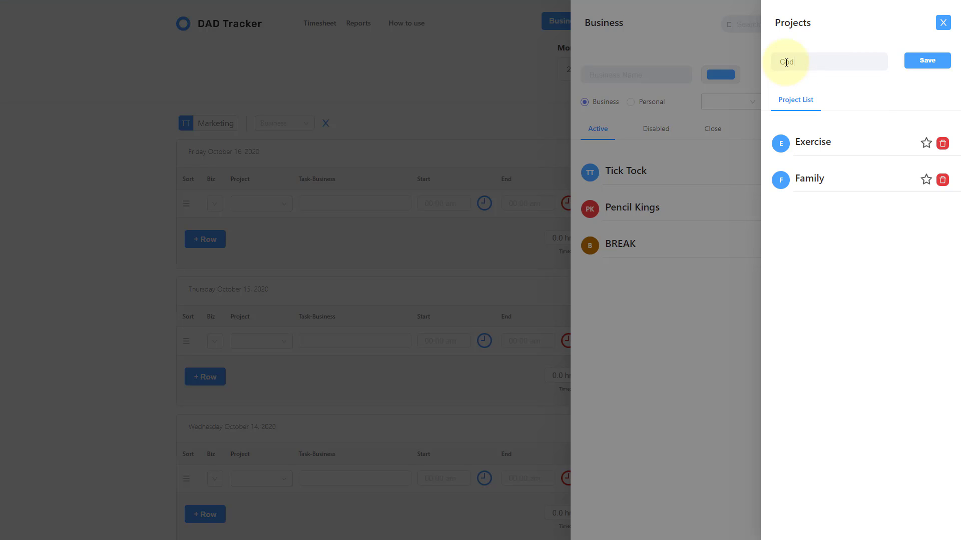
type("ffee")
left_click(927, 60)
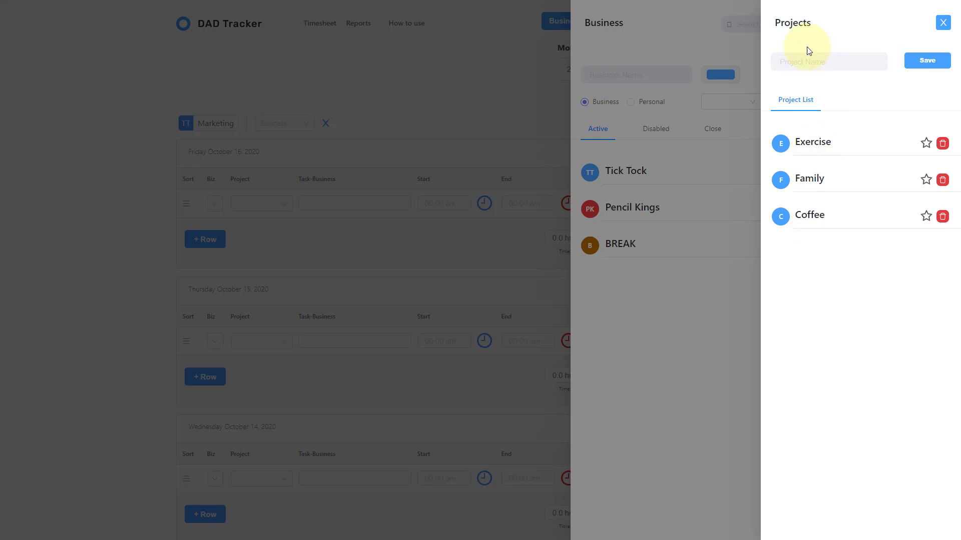
- Add a fourth project named Unfocused to the BREAK entry and return to the timesheet
left_click(794, 60)
type("Unfocused")
left_click(927, 61)
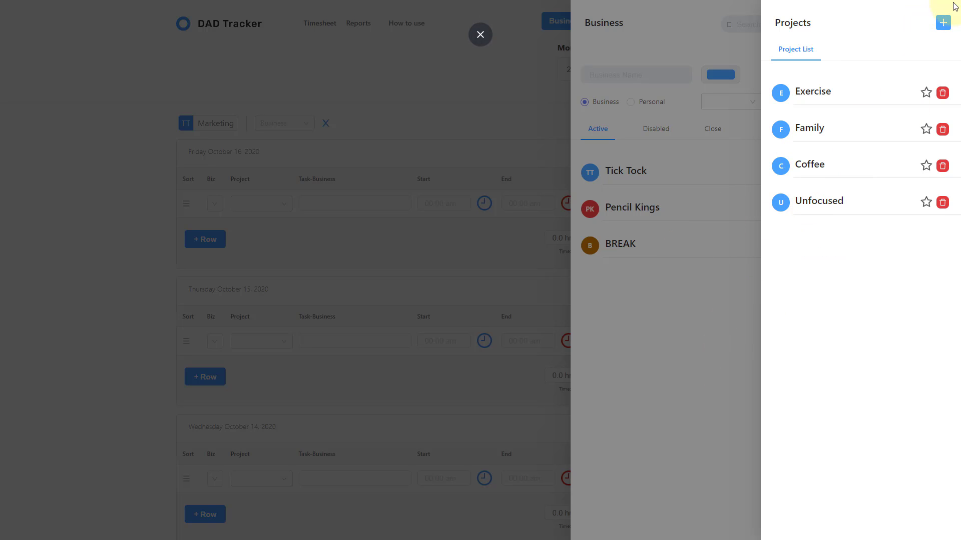
left_click(698, 354)
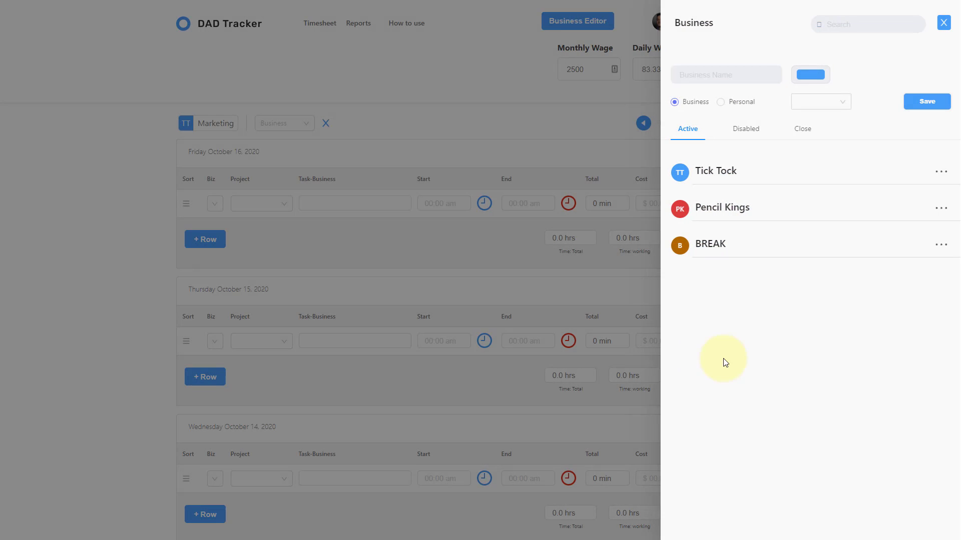
left_click(437, 110)
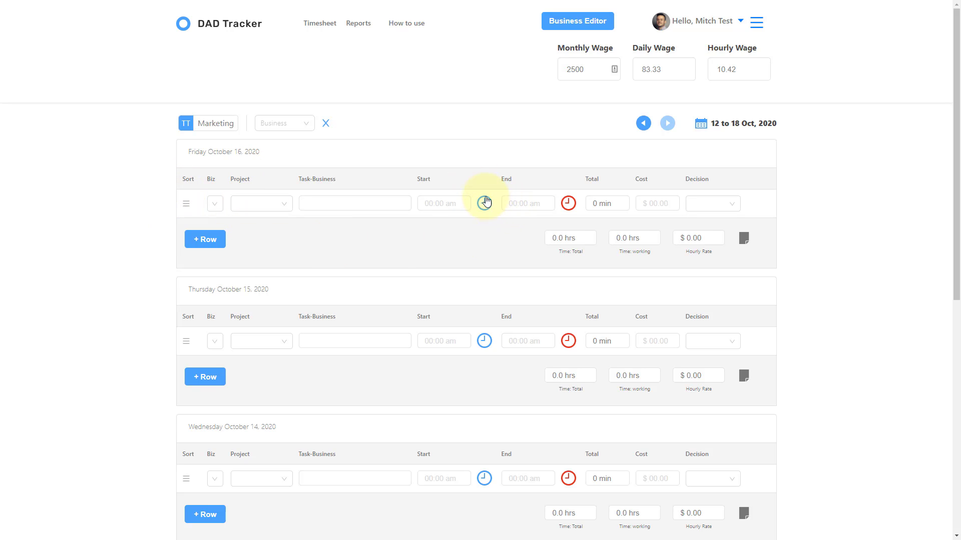
- Start the Friday October 16 row at the current time for Tick Tock, project Marketing, with the task Make training video
left_click(484, 203)
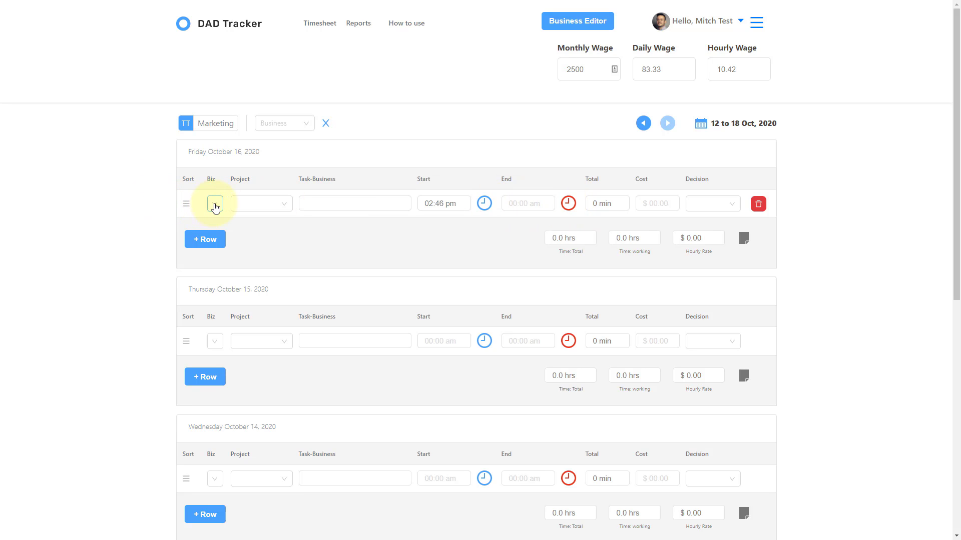
left_click(215, 207)
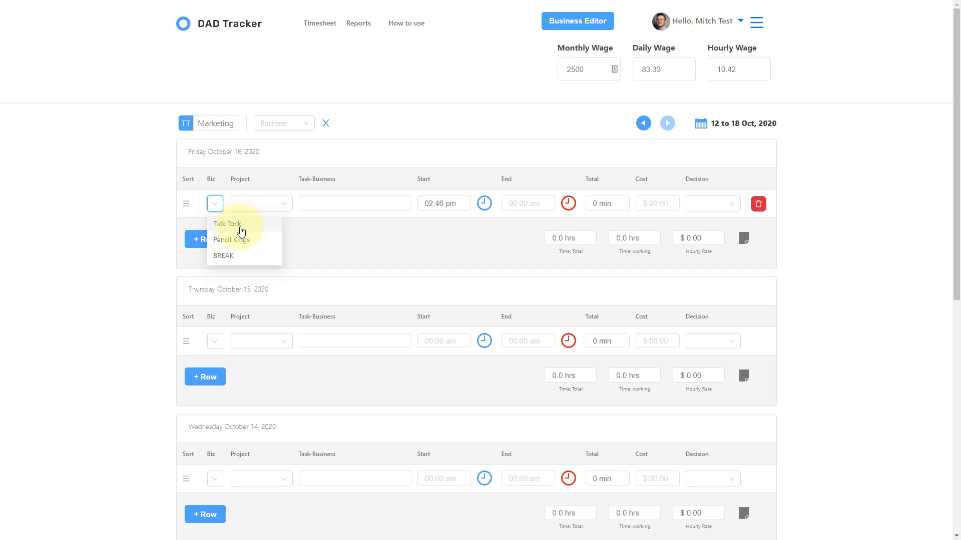
left_click(240, 225)
left_click(283, 203)
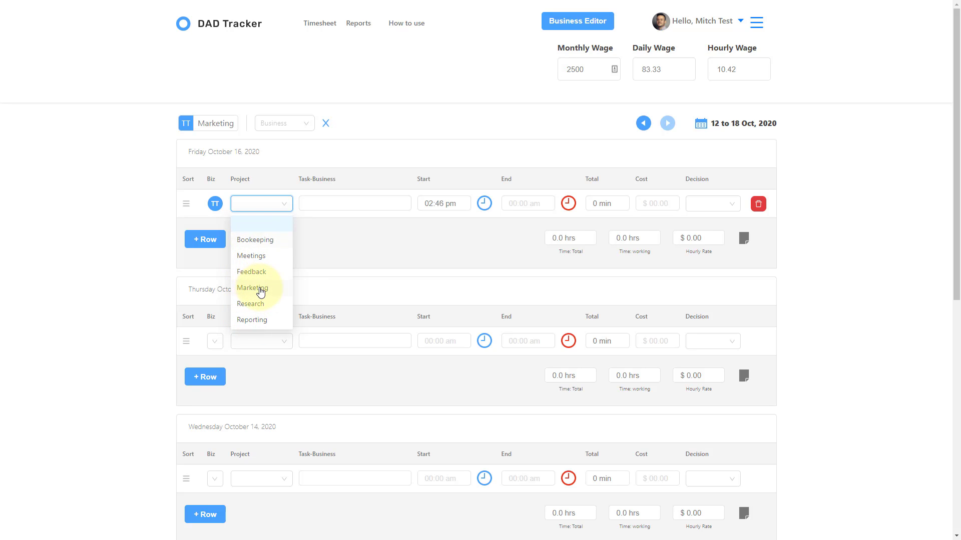
left_click(259, 289)
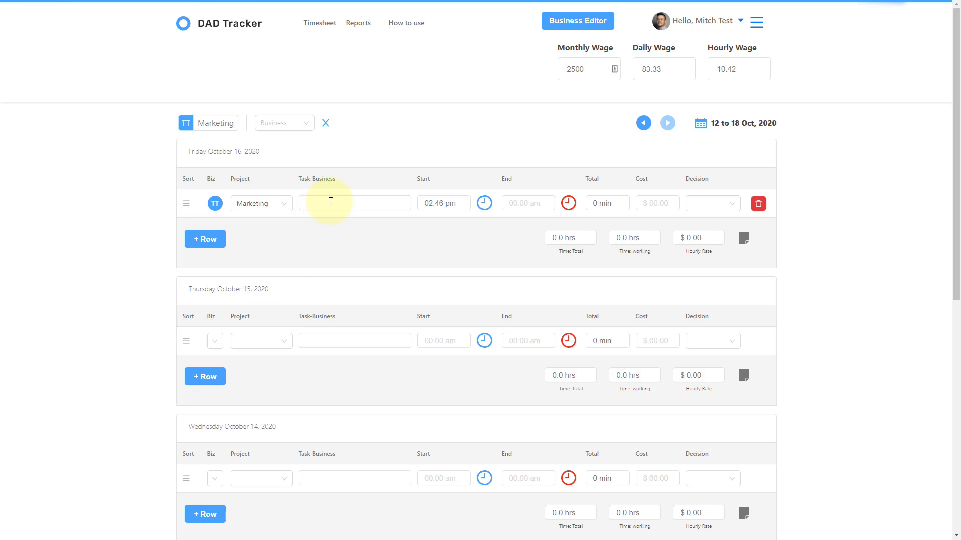
left_click(331, 201)
type("Mak")
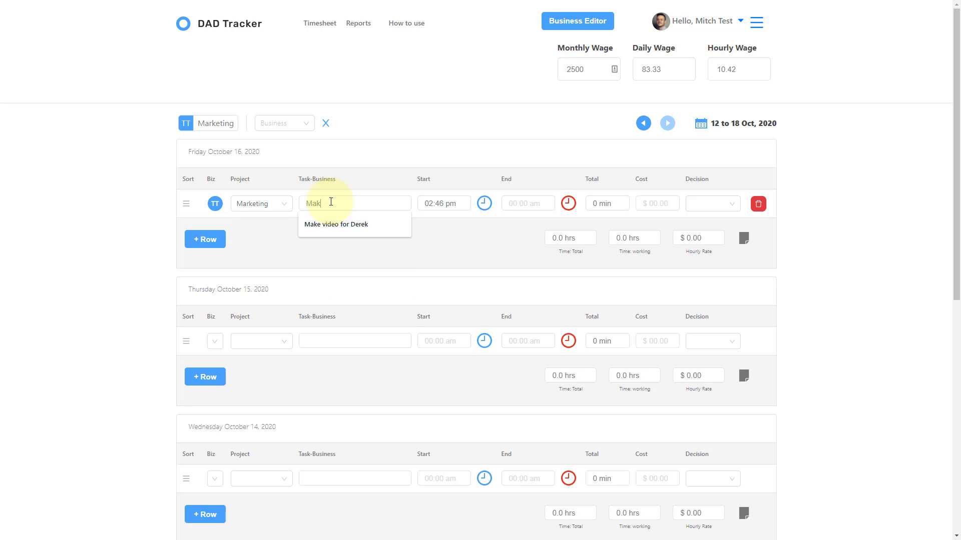
type("e training video")
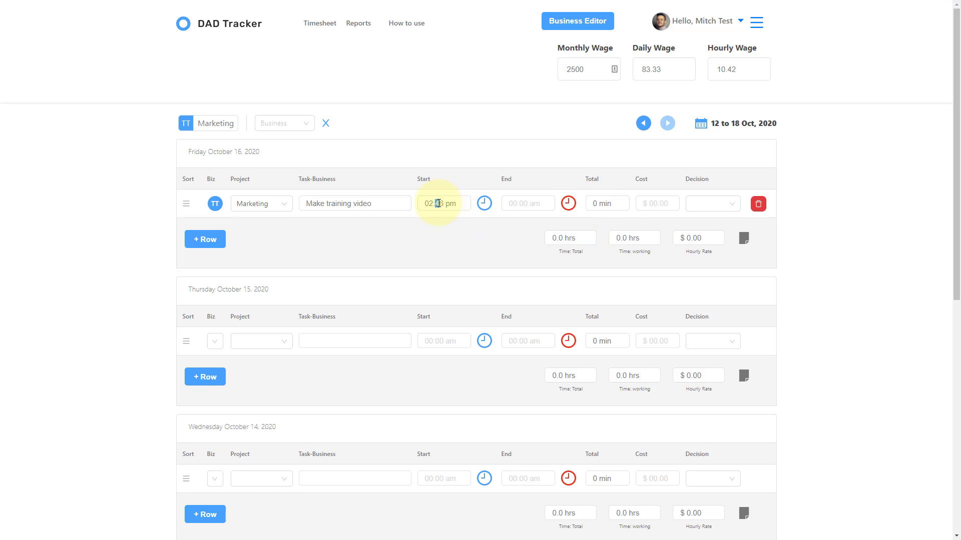
- Change the training video row's start time to 02:16 pm and log the current time as its end
type("1")
left_click(470, 245)
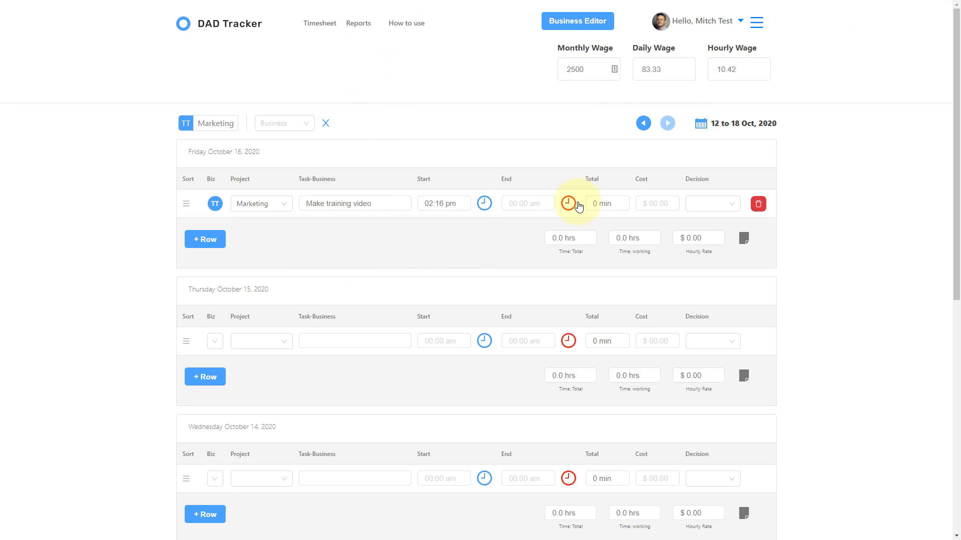
left_click(567, 203)
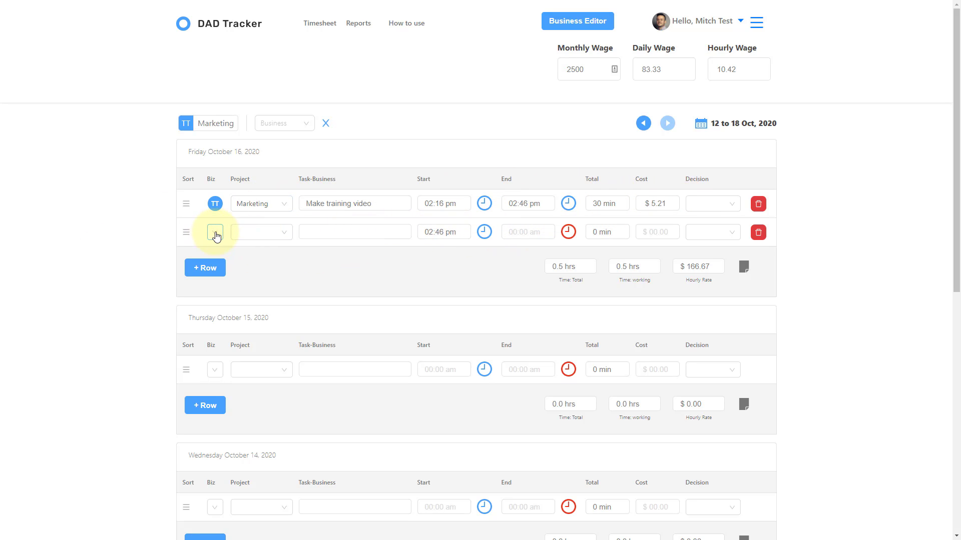
- Assign Pencil Kings to the second Friday row and set the training video row's decision to Delegate
left_click(216, 234)
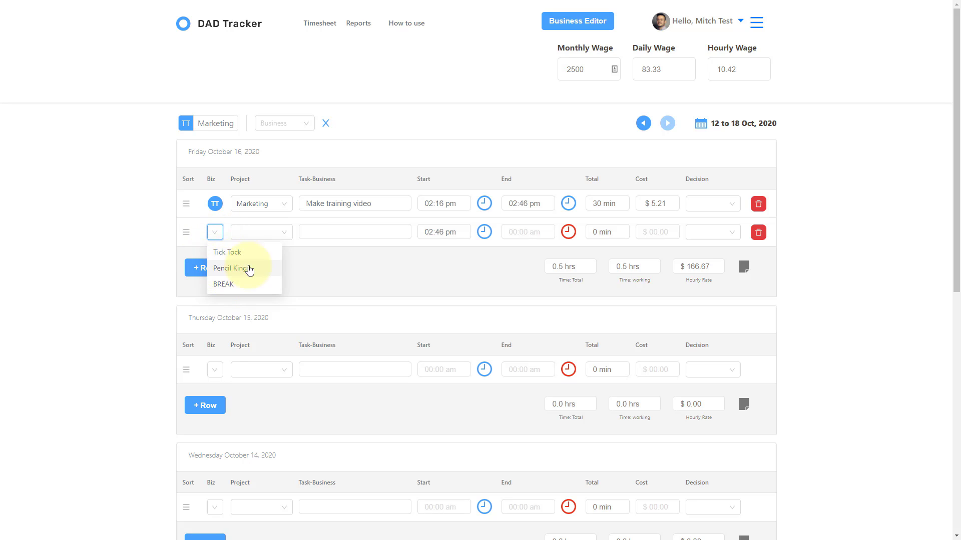
left_click(248, 269)
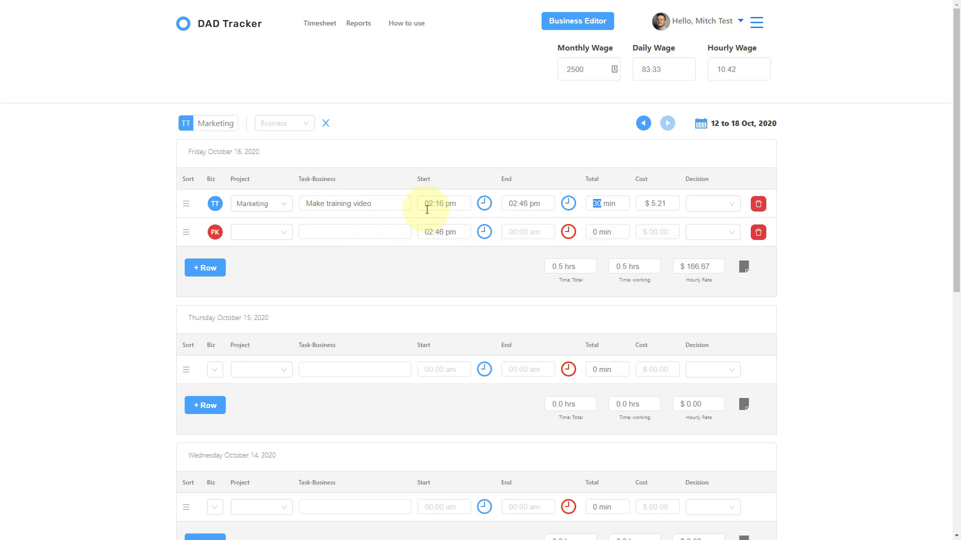
left_click(717, 204)
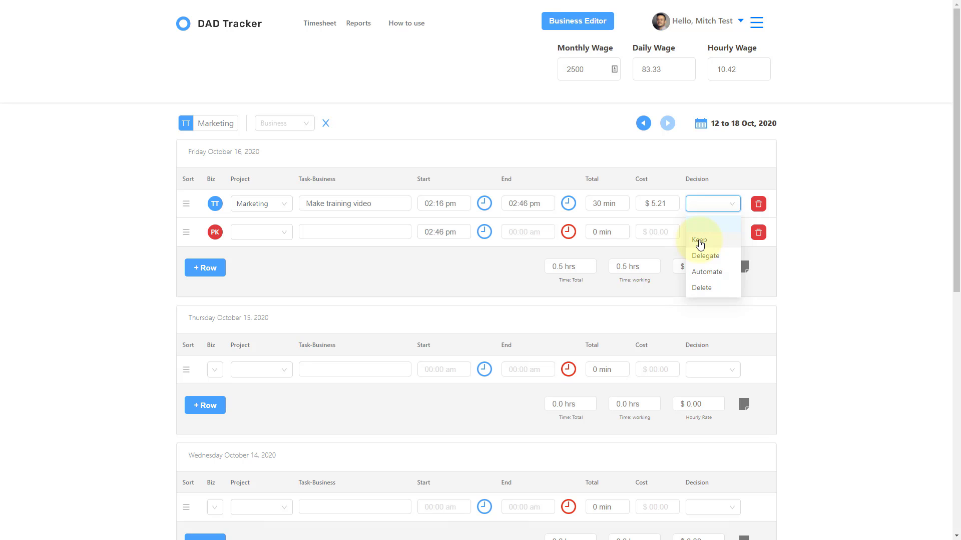
left_click(704, 259)
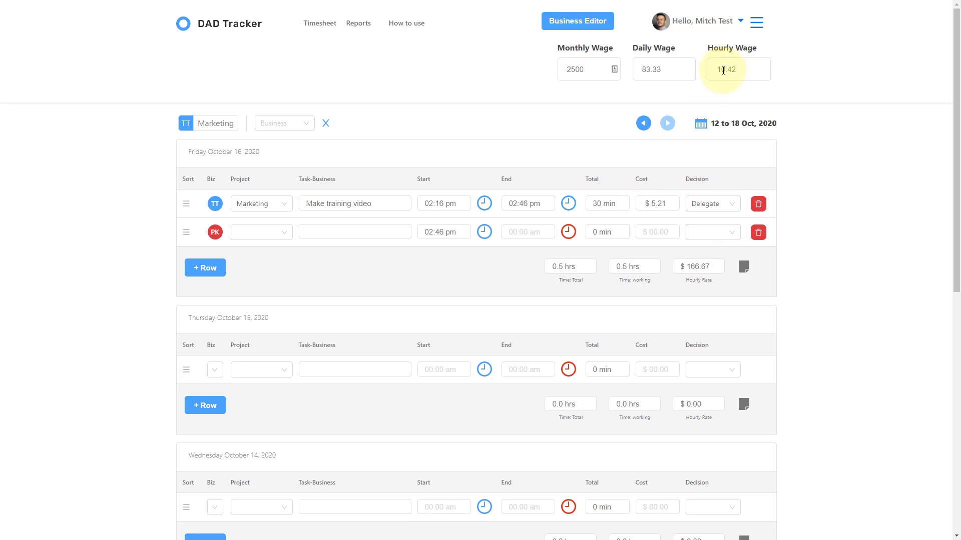
- Examine the hourly wage, the training video's cost and decision options, and its end time against the second row's start time
double_click(720, 72)
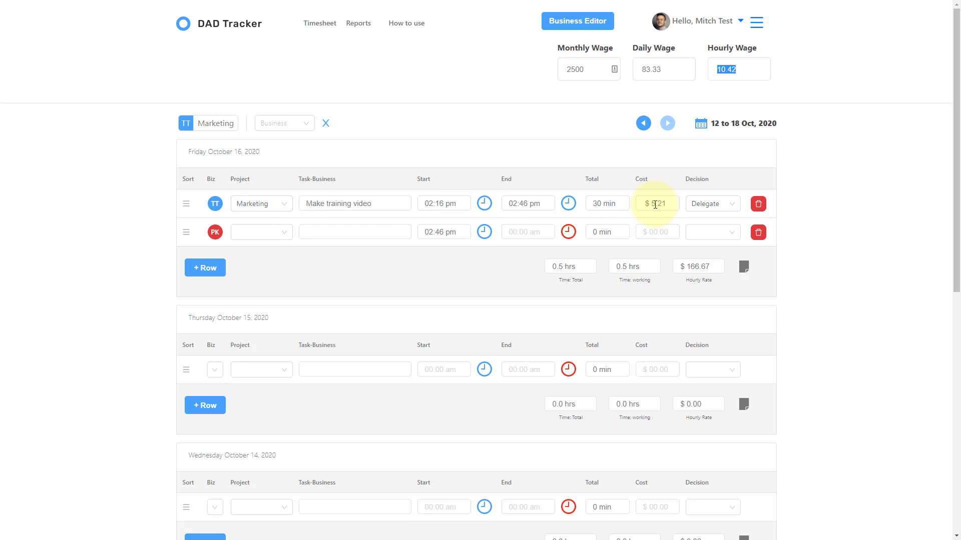
double_click(655, 203)
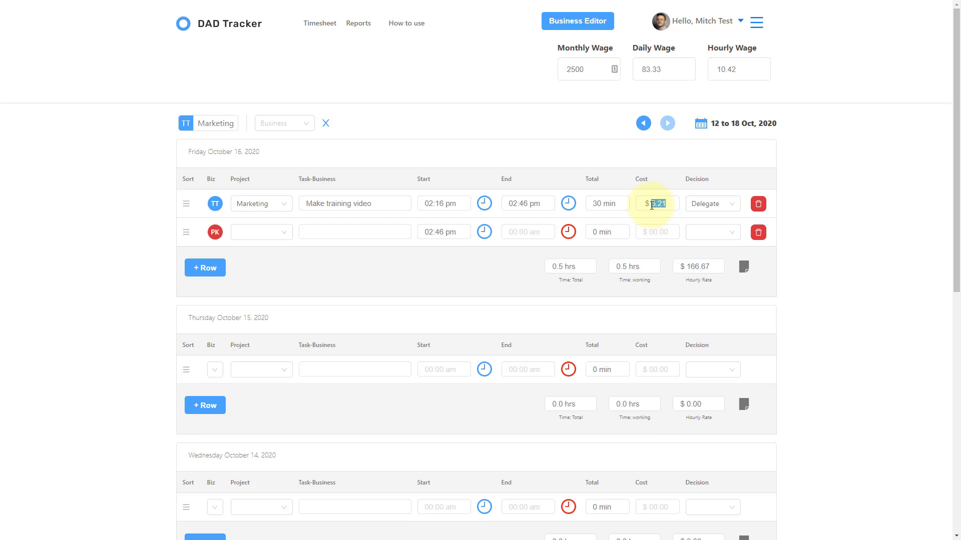
left_click(723, 205)
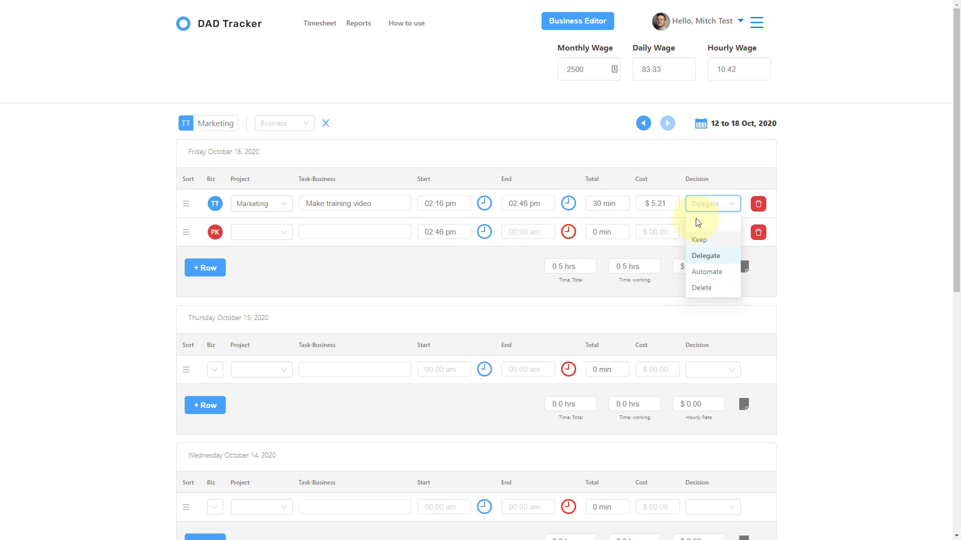
left_click(381, 282)
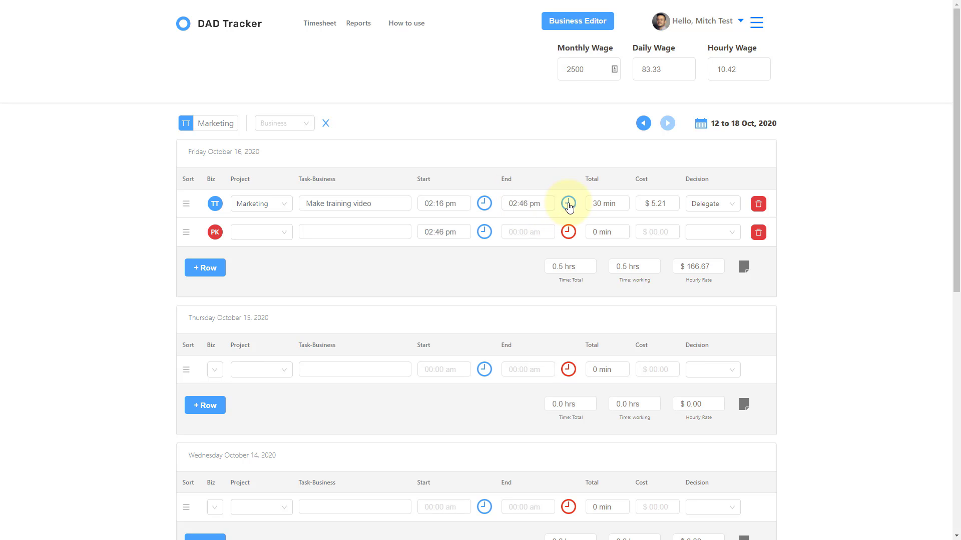
triple_click(524, 204)
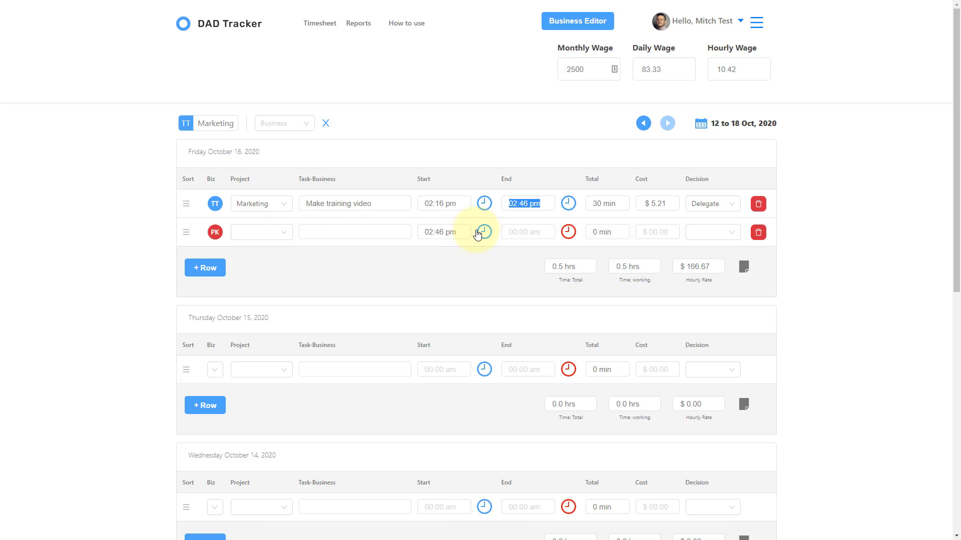
left_click_drag(423, 232, 450, 233)
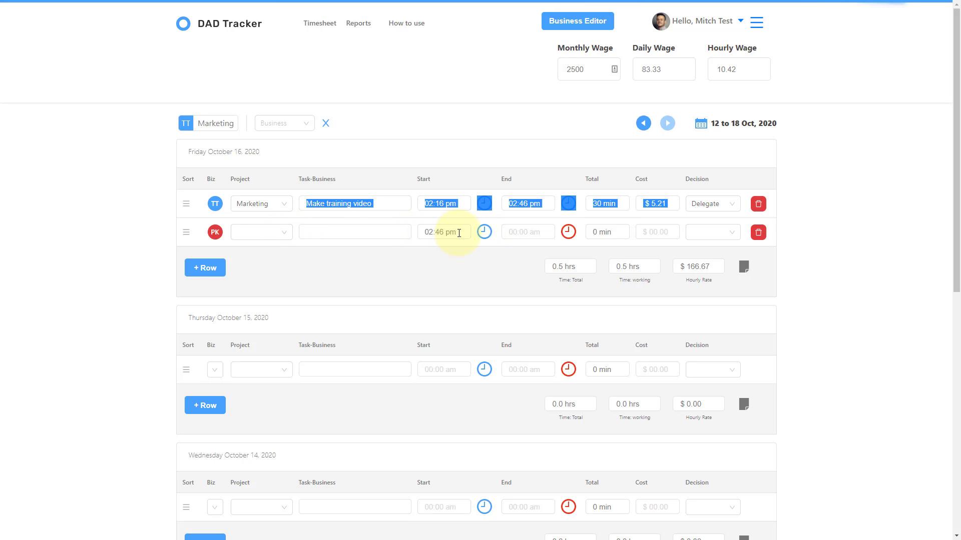
left_click(406, 301)
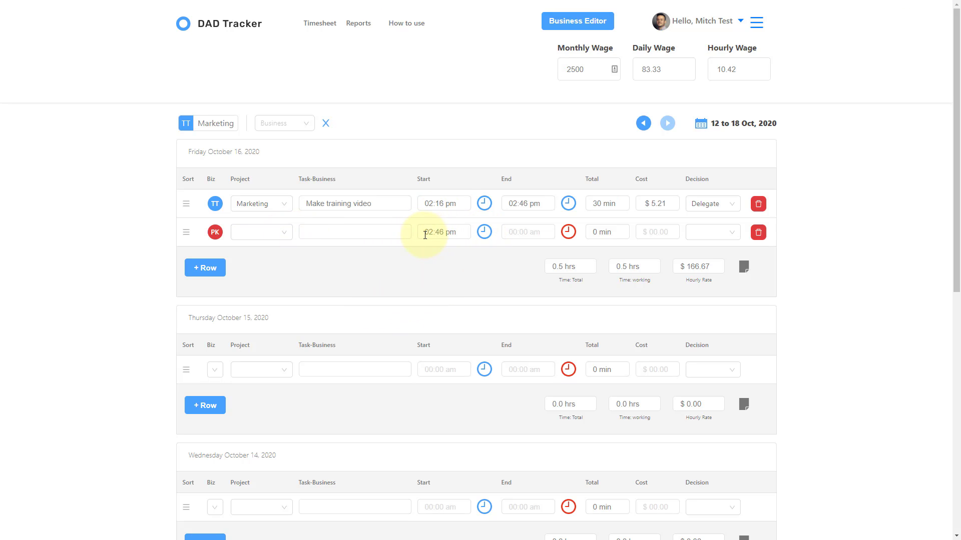
- Complete the Pencil Kings row with project Meetings and task Meeting about budget, and log the current time as its end
left_click(253, 236)
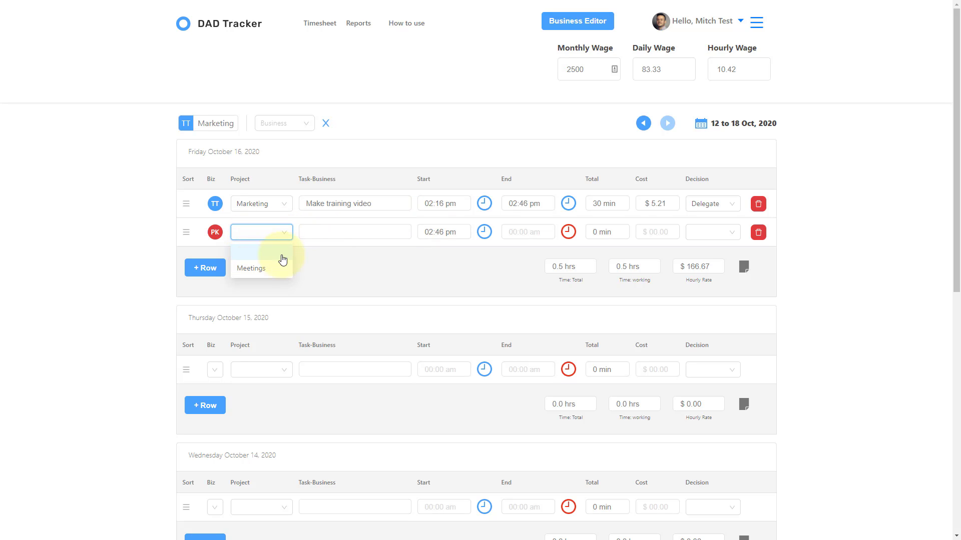
left_click(267, 273)
left_click(331, 233)
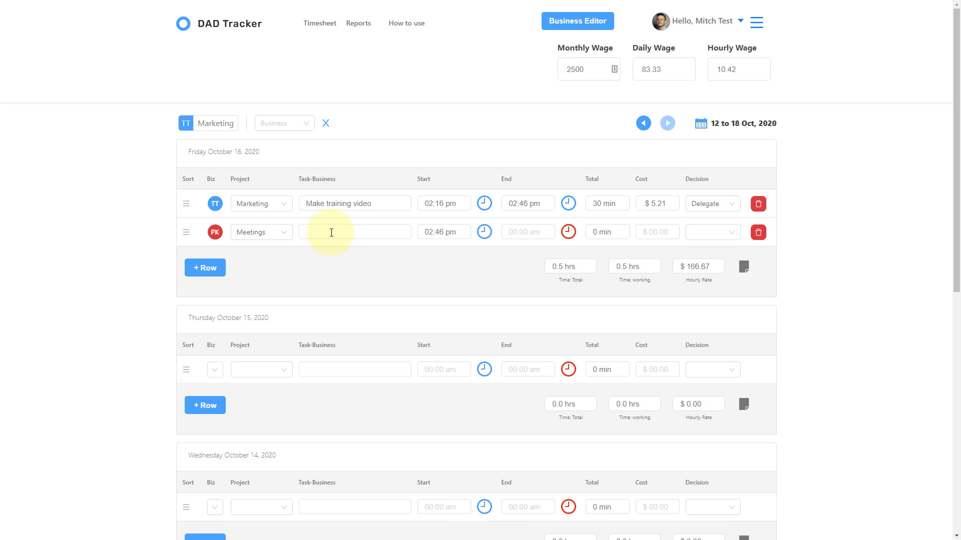
left_click(331, 233)
type("Meeting about budget")
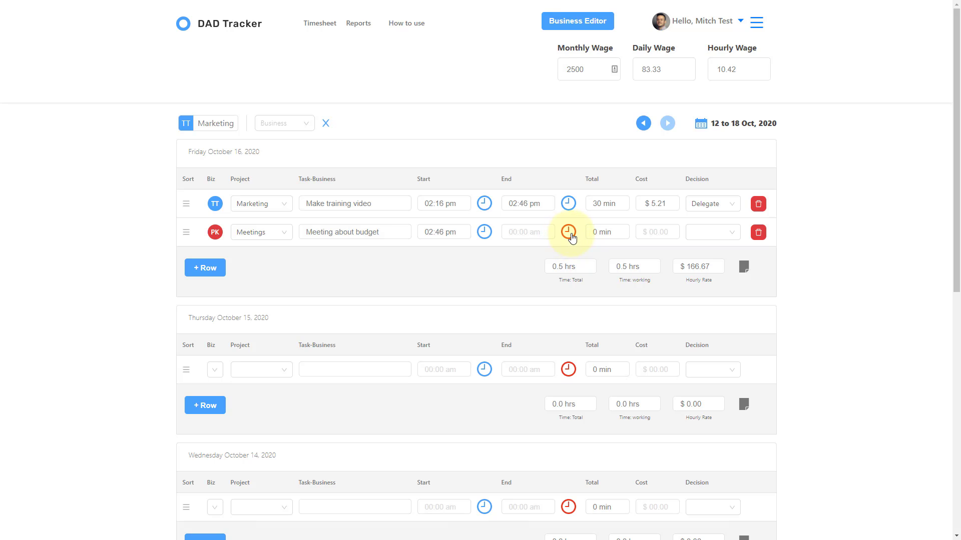
left_click(570, 234)
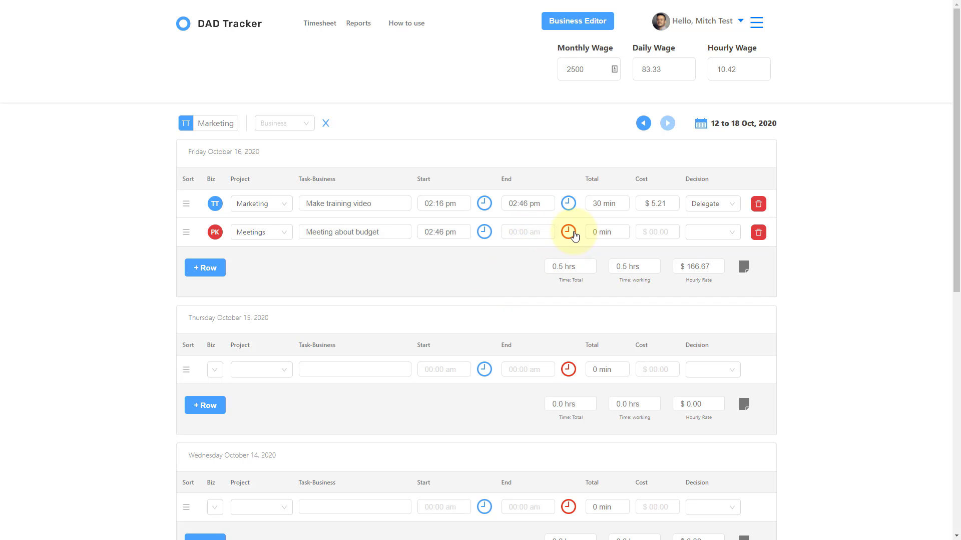
left_click(574, 234)
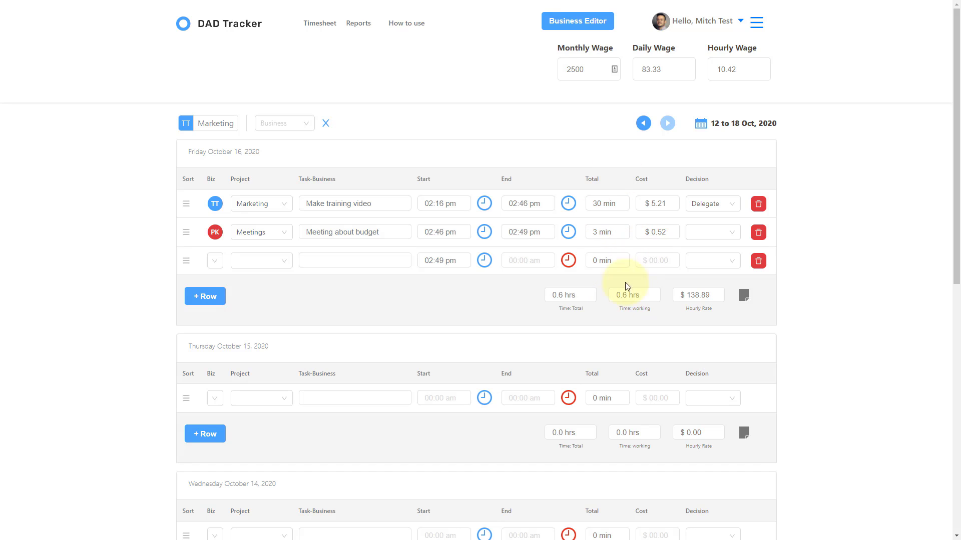
left_click_drag(616, 295, 645, 294)
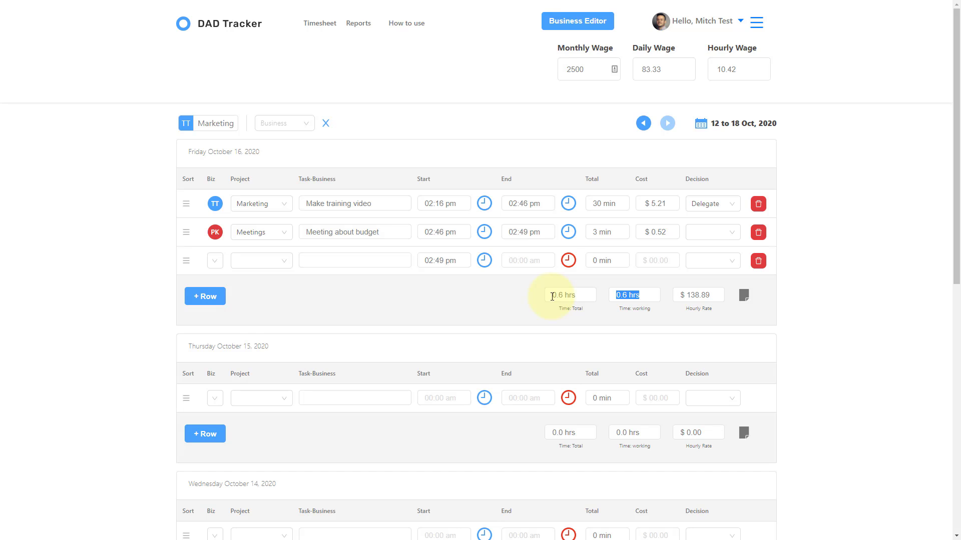
- Fill the third Friday row with BREAK, project Unfocused and task Youtube, and set its decision to Delete
left_click(216, 261)
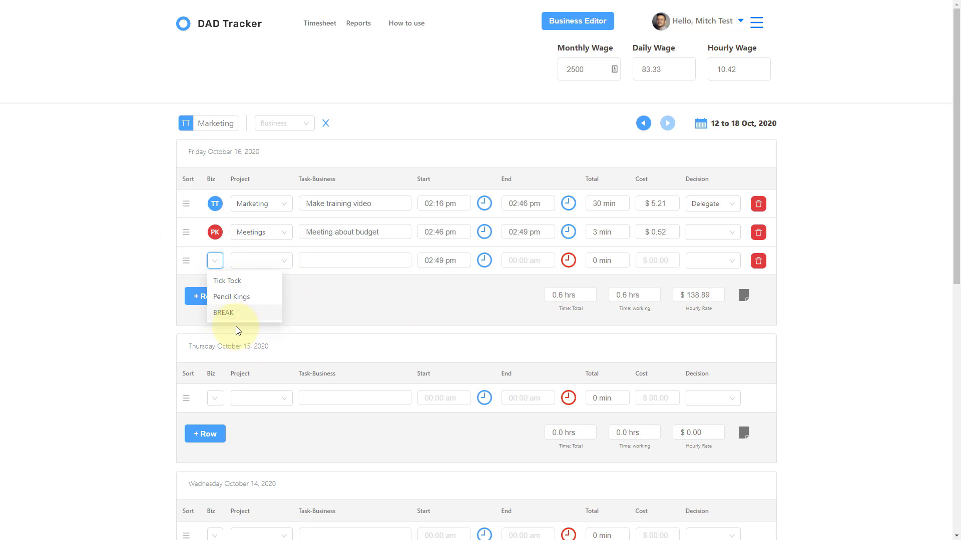
left_click(225, 313)
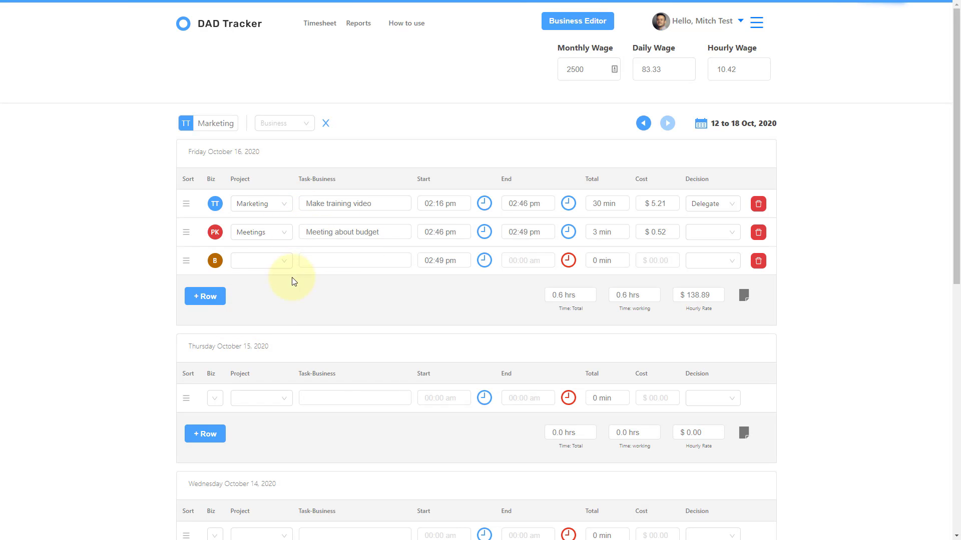
left_click(278, 260)
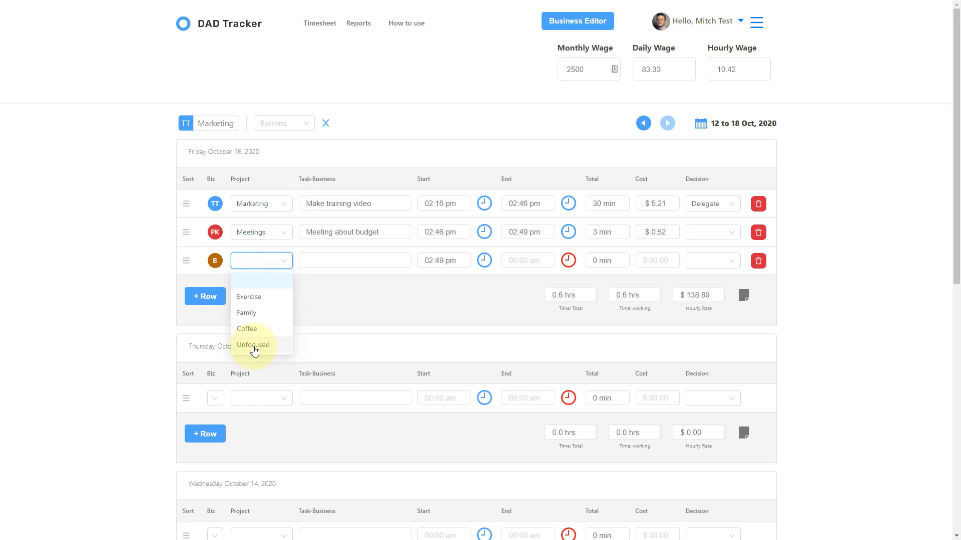
left_click(254, 345)
left_click(330, 261)
type("Y")
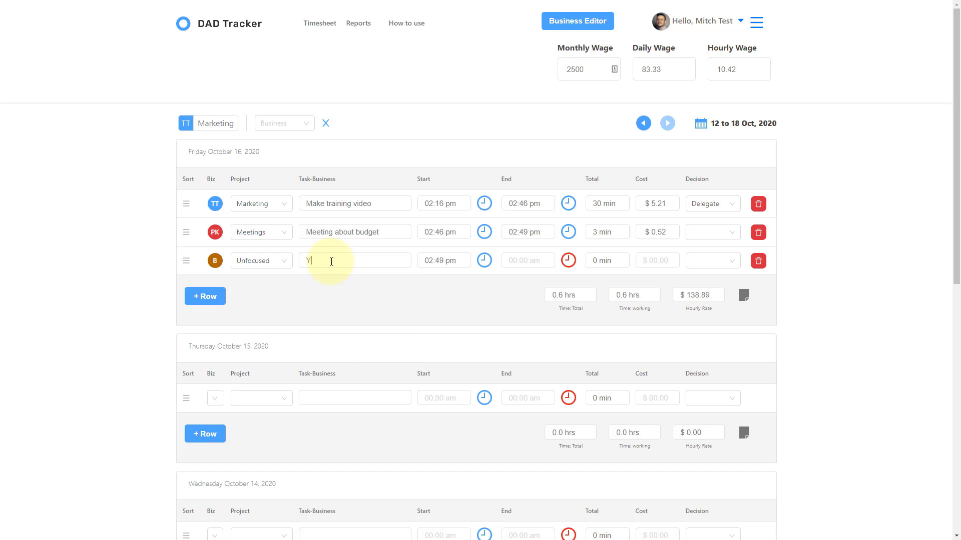
type("outube")
left_click(386, 289)
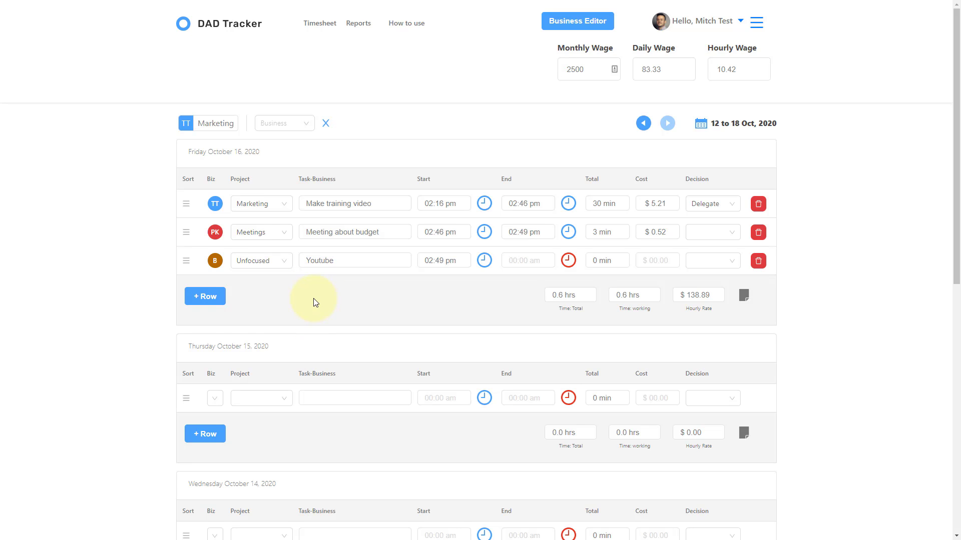
left_click(718, 262)
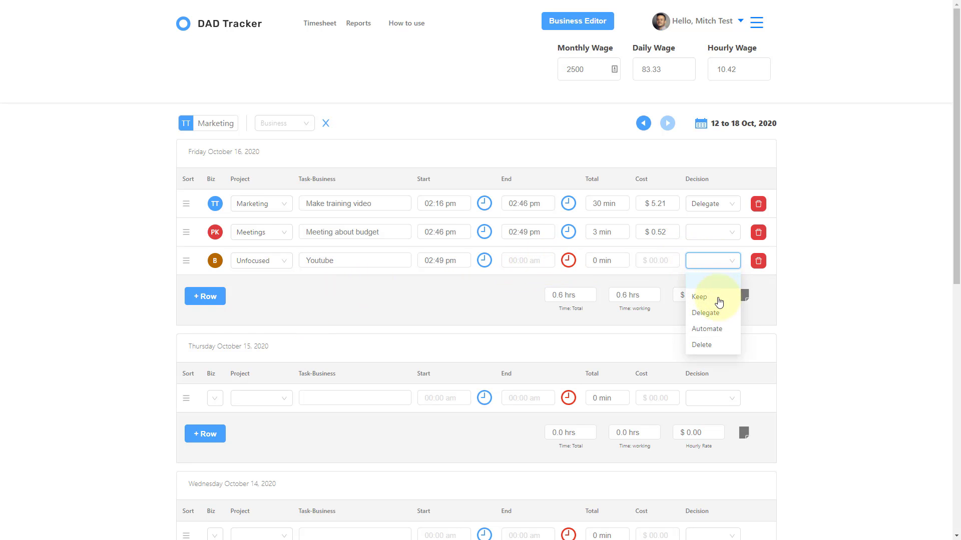
left_click(709, 351)
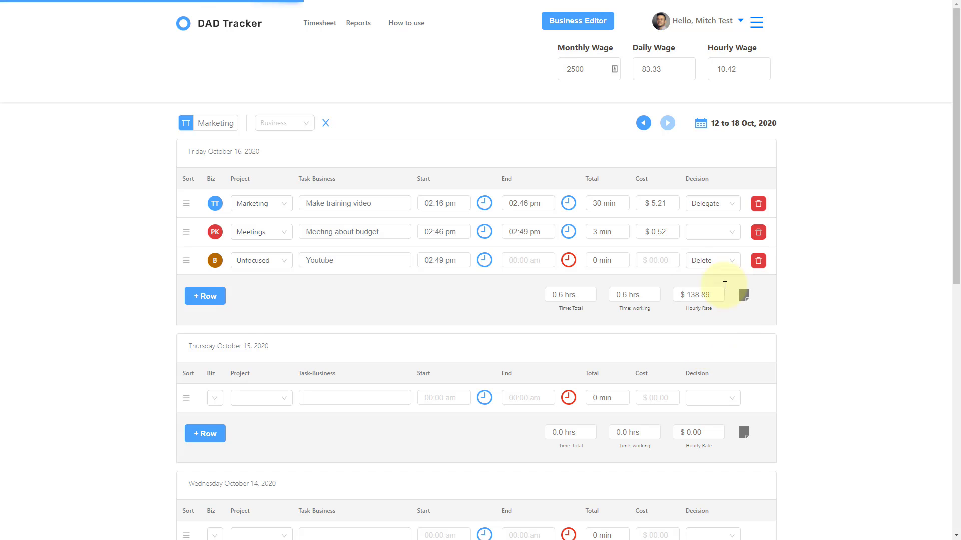
- Examine the Youtube row's decision and project fields and the timesheet's other days down to Sunday October 11
left_click(709, 266)
left_click(709, 263)
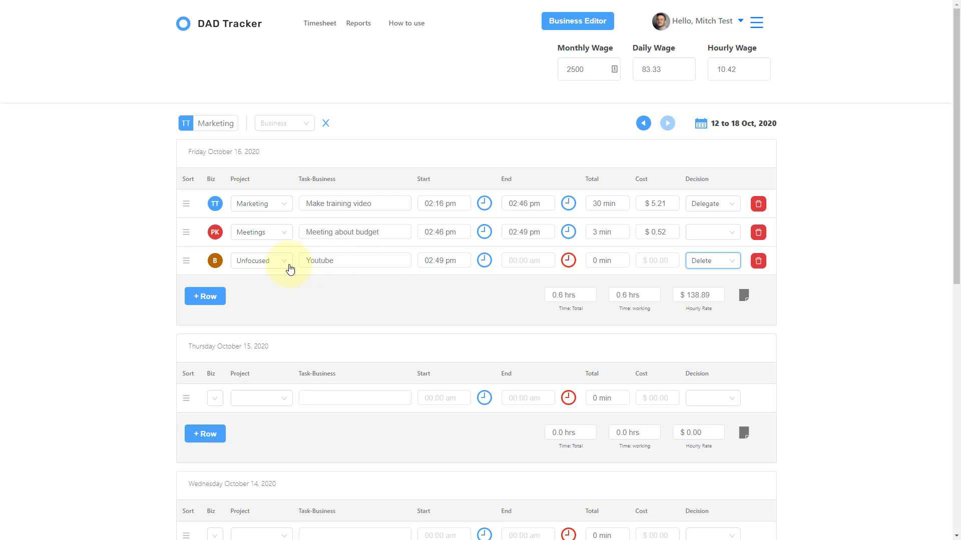
left_click(290, 265)
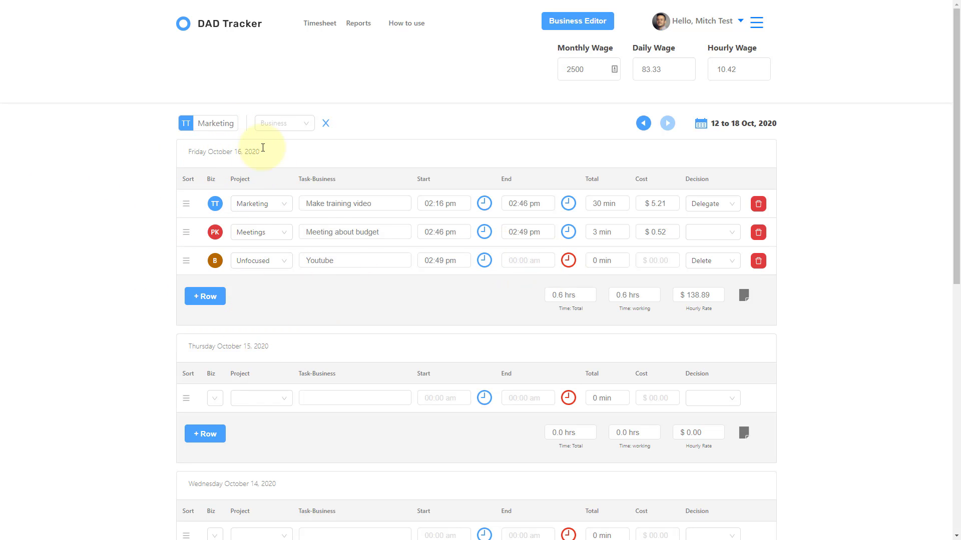
scroll(300, 275, "down", 2)
scroll(332, 193, "up", 2)
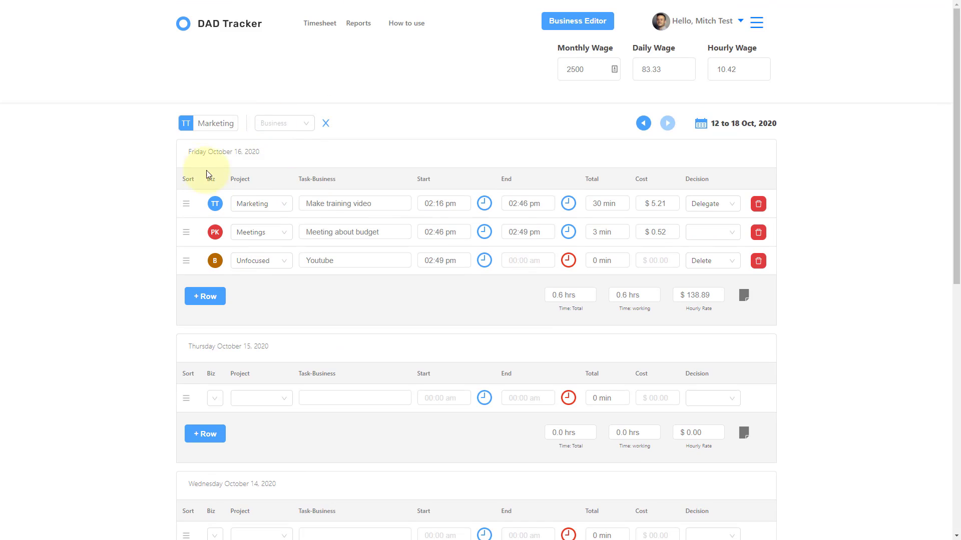
scroll(372, 247, "down", 6)
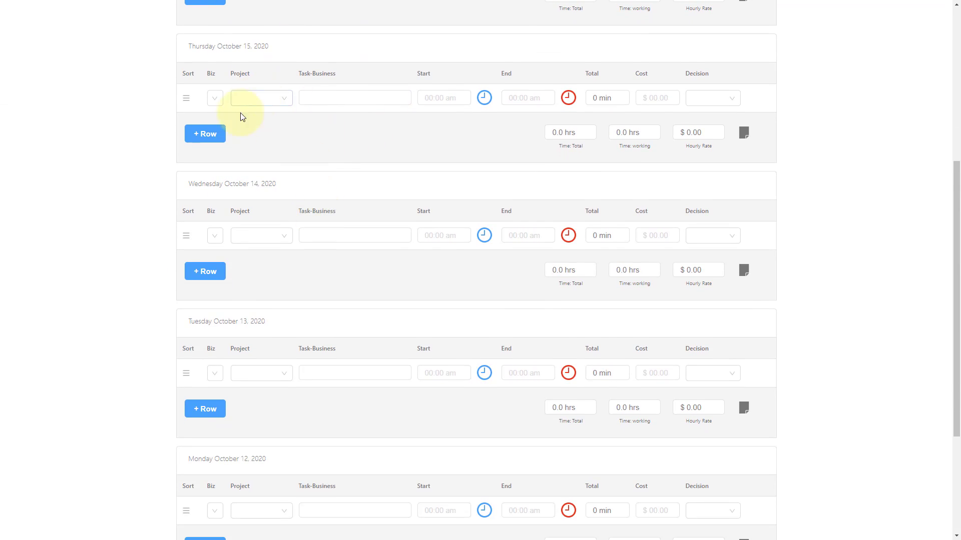
scroll(344, 251, "down", 1)
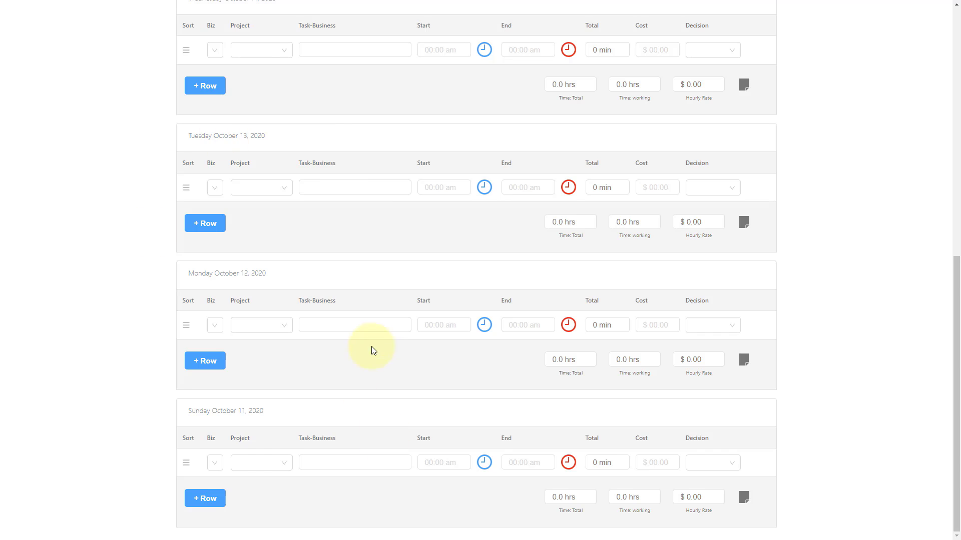
scroll(500, 295, "up", 6)
scroll(500, 295, "up", 2)
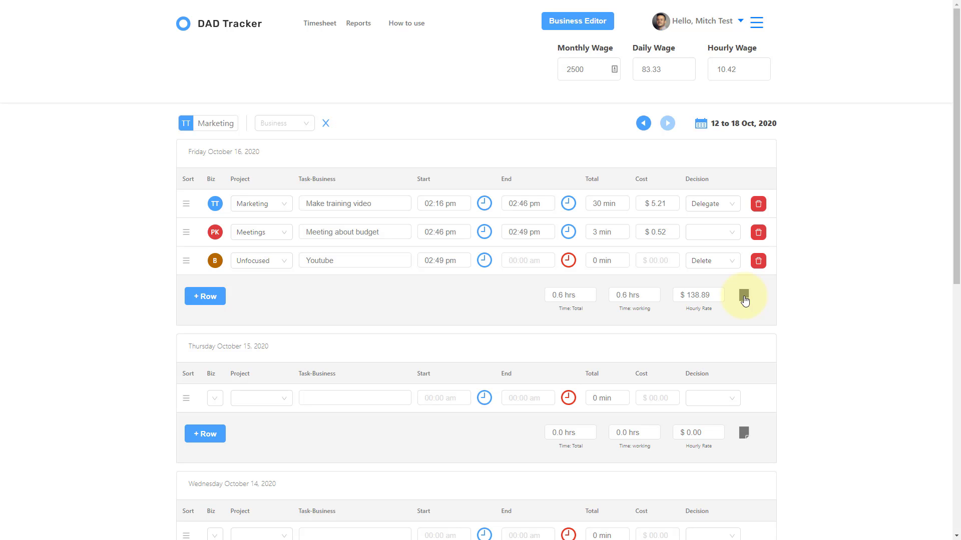
- Open the daily note for Friday October 16 and set the day's score to 7
left_click(744, 296)
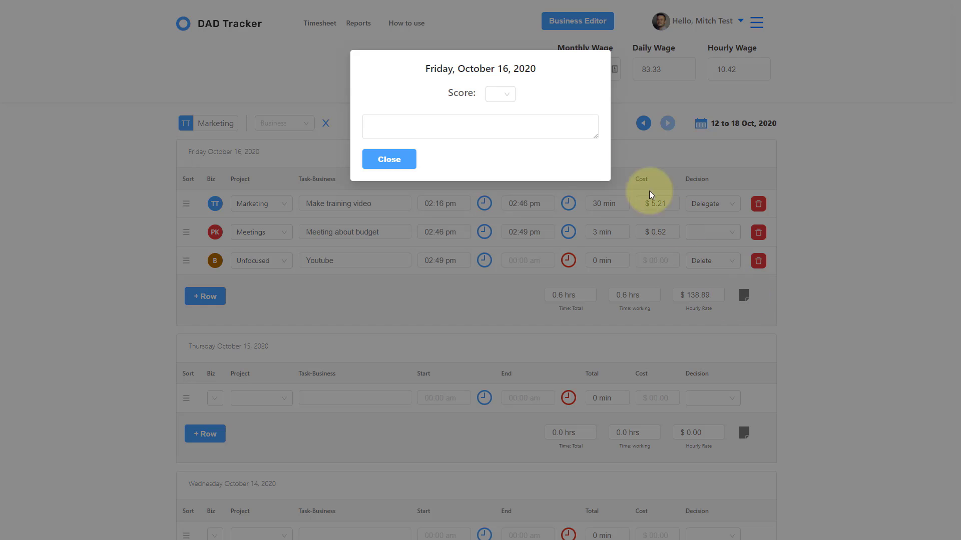
left_click(506, 94)
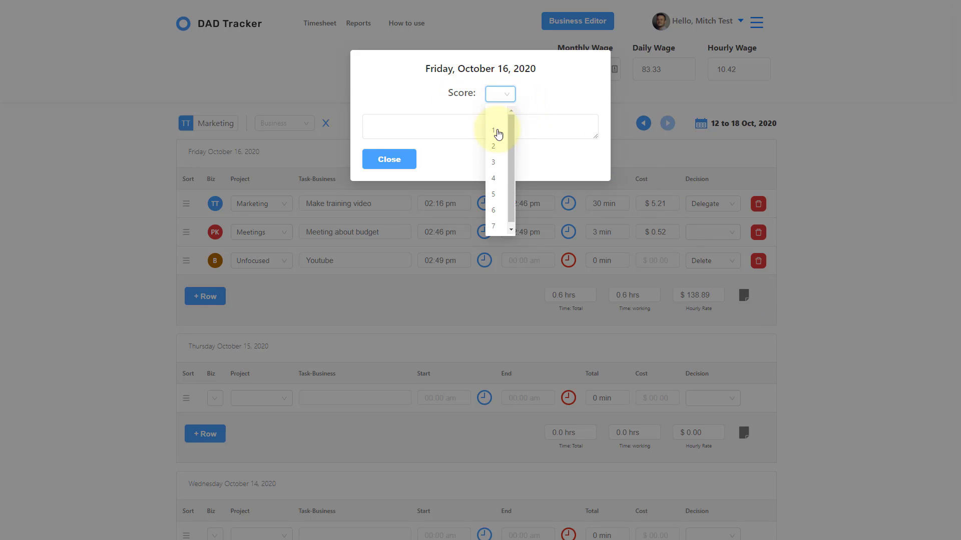
scroll(501, 184, "down", 1)
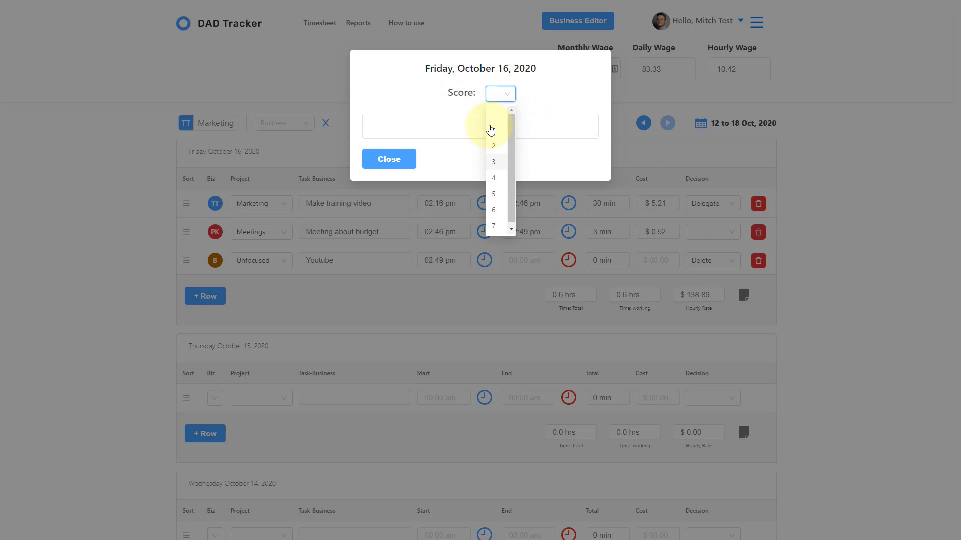
scroll(494, 134, "up", 1)
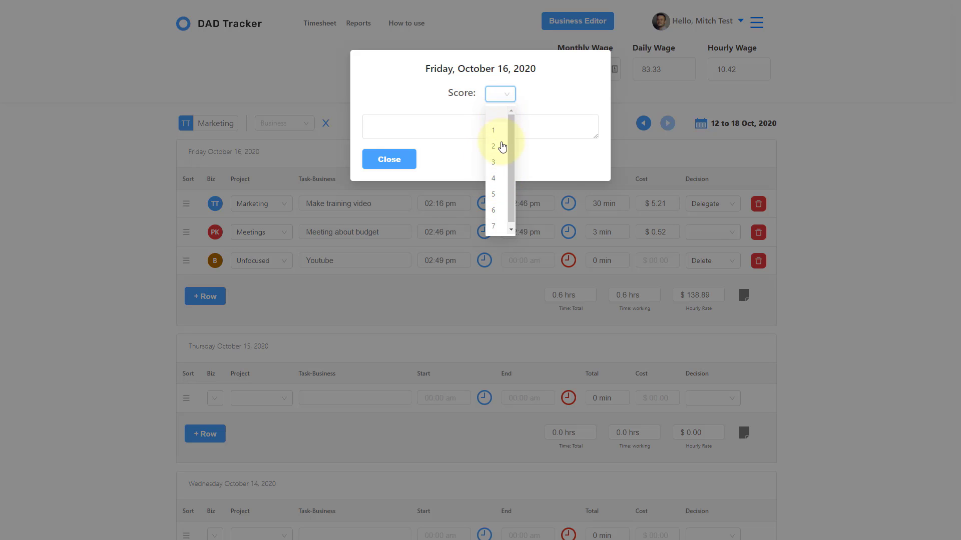
scroll(492, 150, "down", 1)
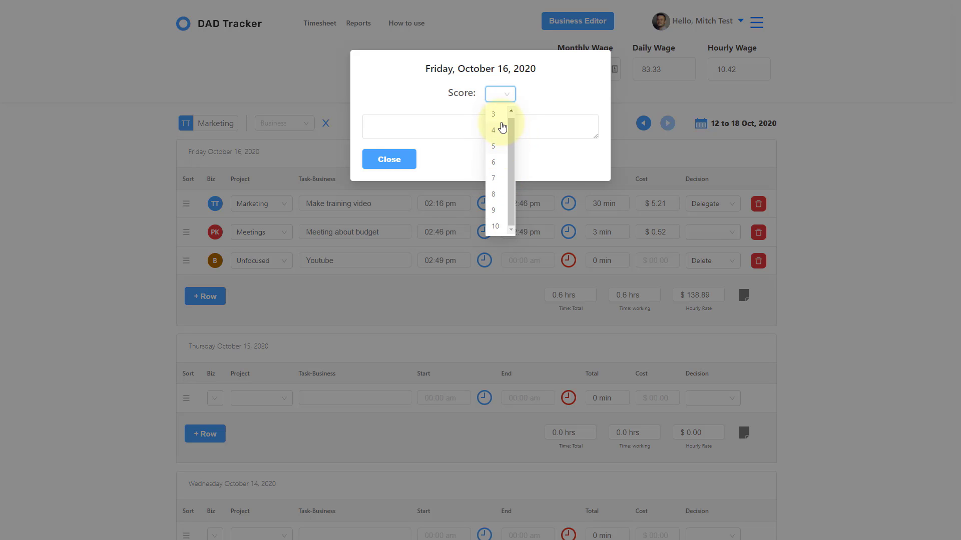
scroll(496, 152, "down", 1)
scroll(495, 152, "up", 1)
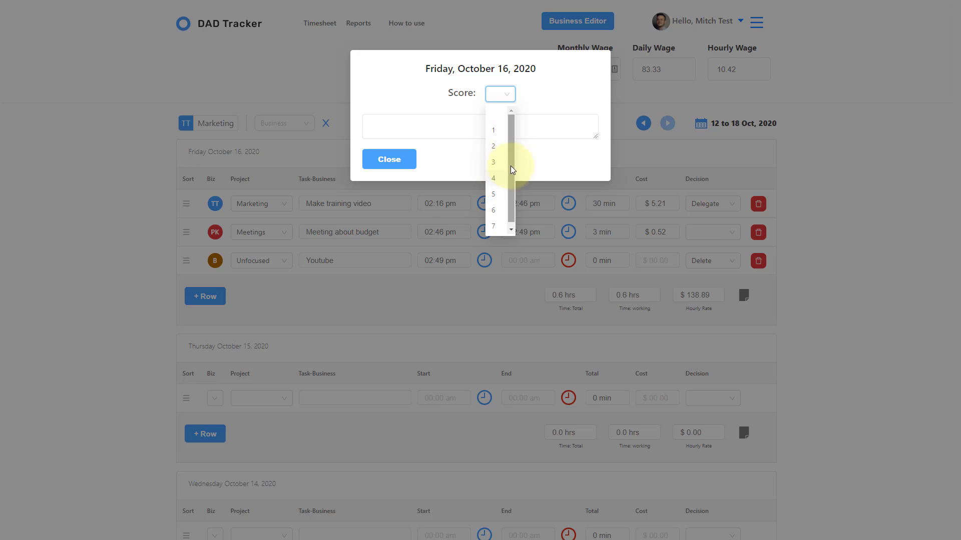
scroll(492, 162, "down", 1)
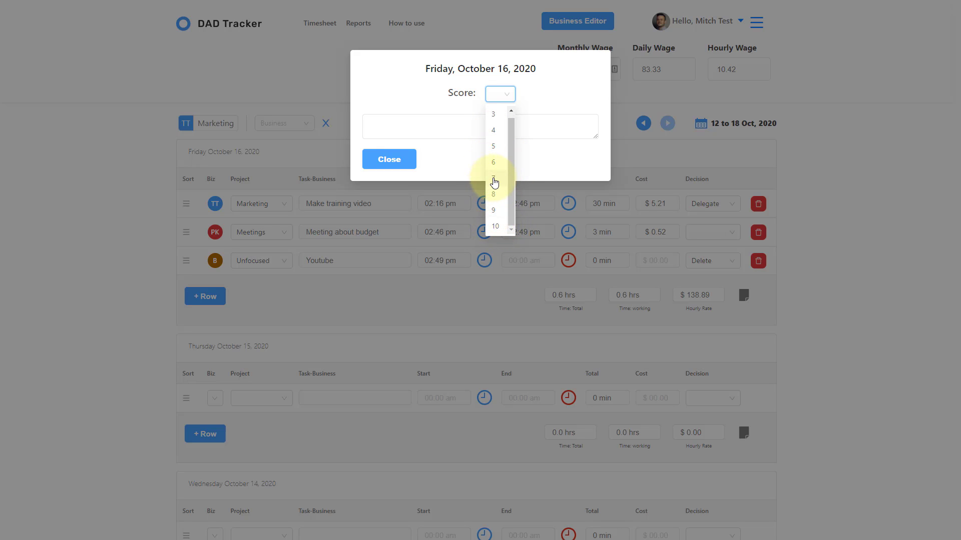
left_click(490, 183)
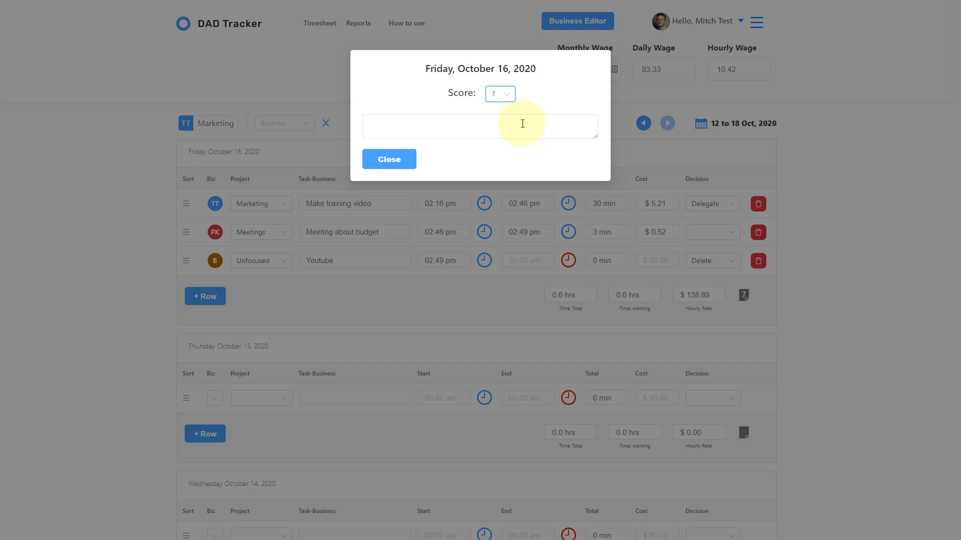
- Write "Got distracted mid-day" as Friday's note, enlarge the text box, accept the spelling correction and close the note
left_click(523, 124)
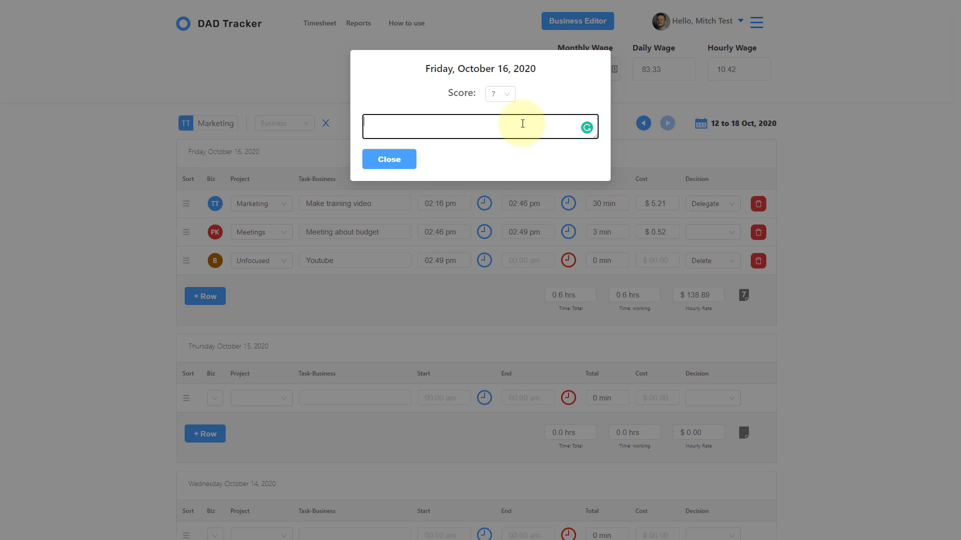
left_click(506, 96)
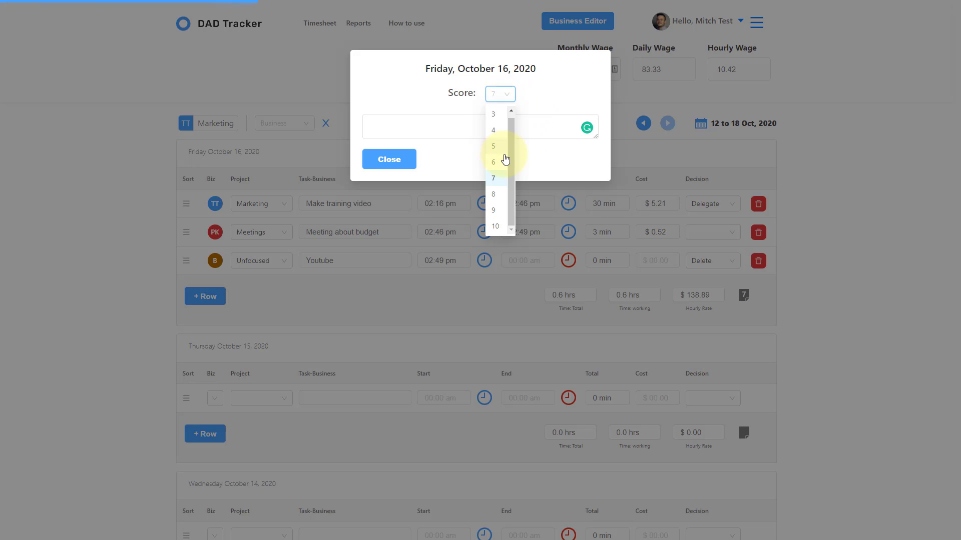
left_click(453, 129)
left_click(453, 129)
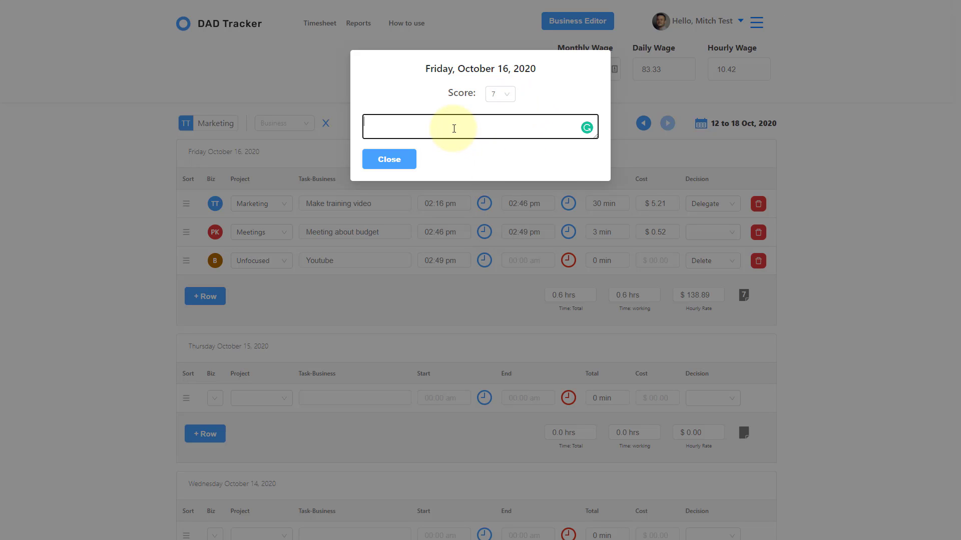
type("Got distracted mid day")
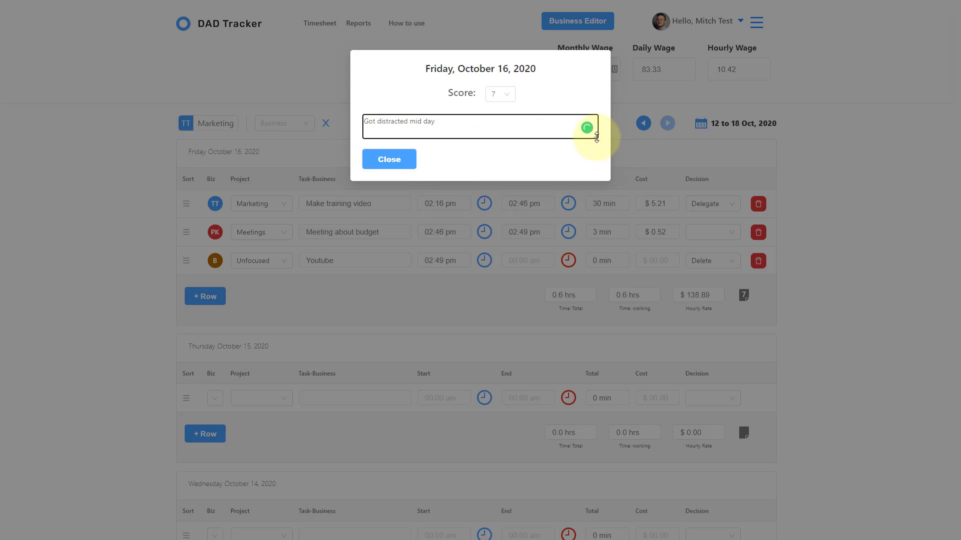
left_click_drag(596, 137, 597, 195)
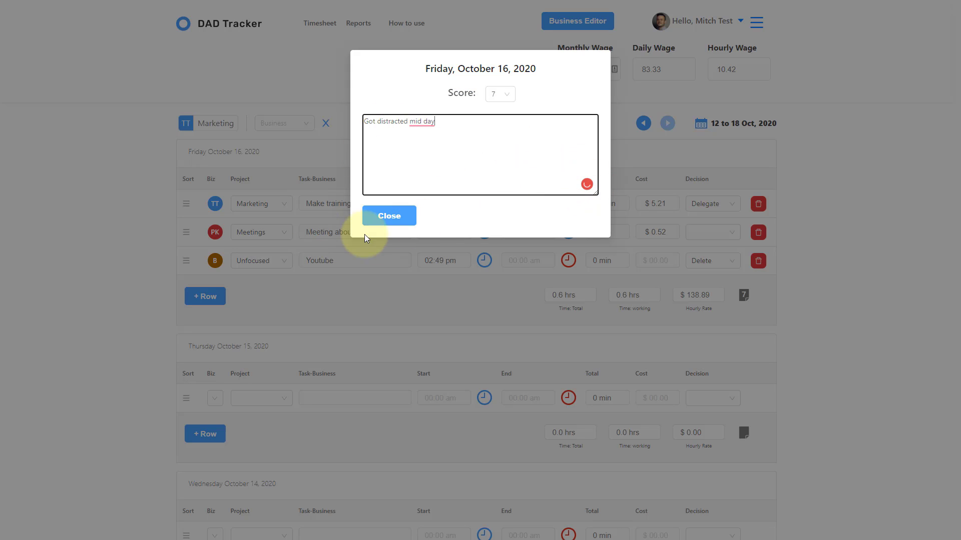
mouse_move(418, 122)
left_click(429, 149)
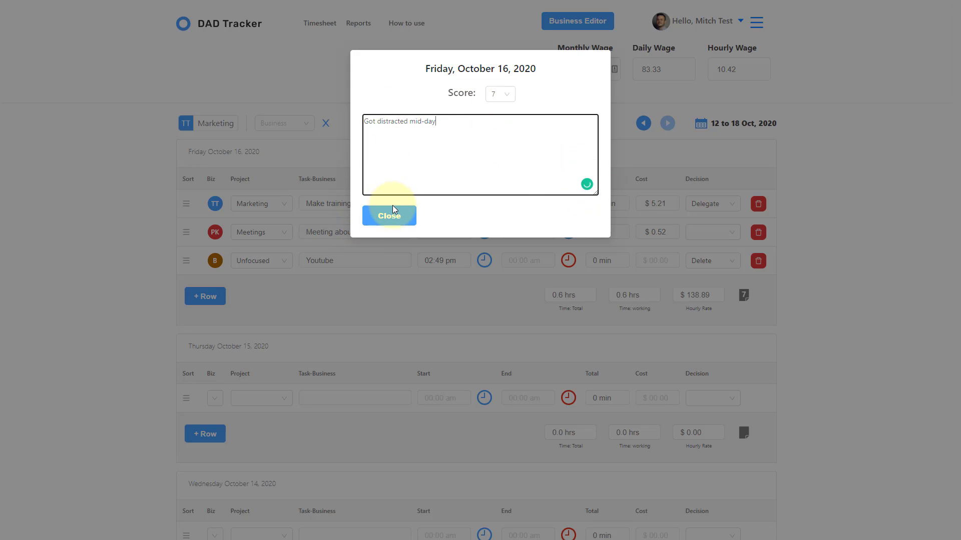
left_click(390, 216)
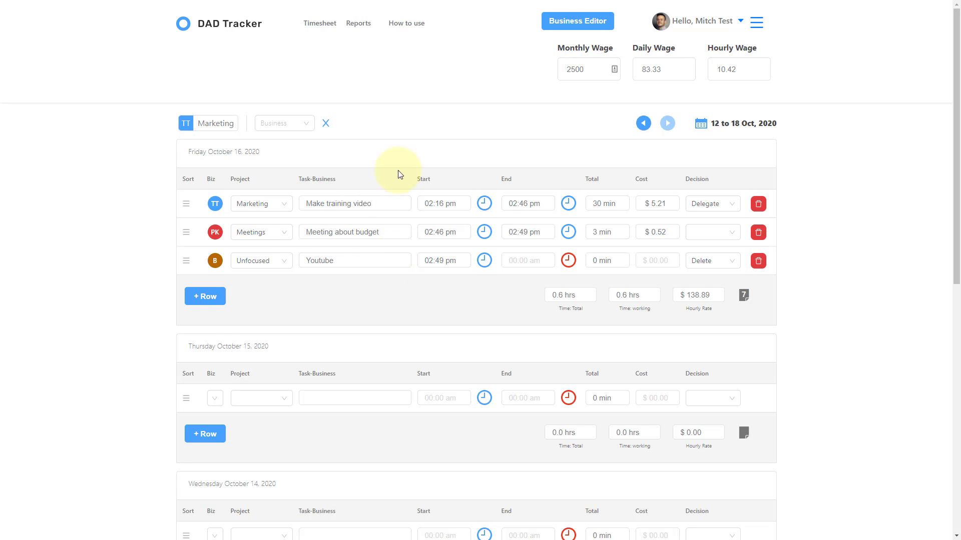
- Open the October 2020 reports and examine the time chart and the business and decision breakdowns
left_click(406, 23)
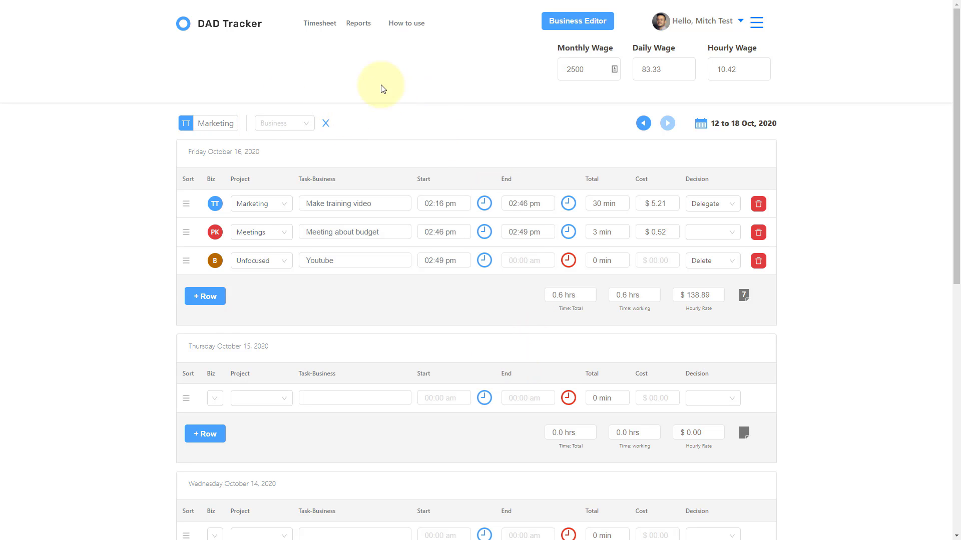
left_click(359, 29)
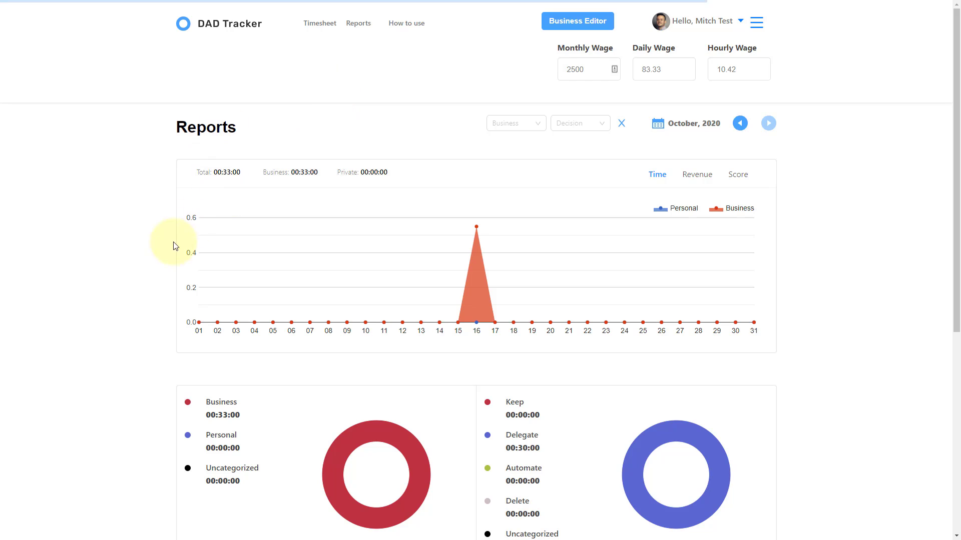
scroll(130, 260, "down", 2)
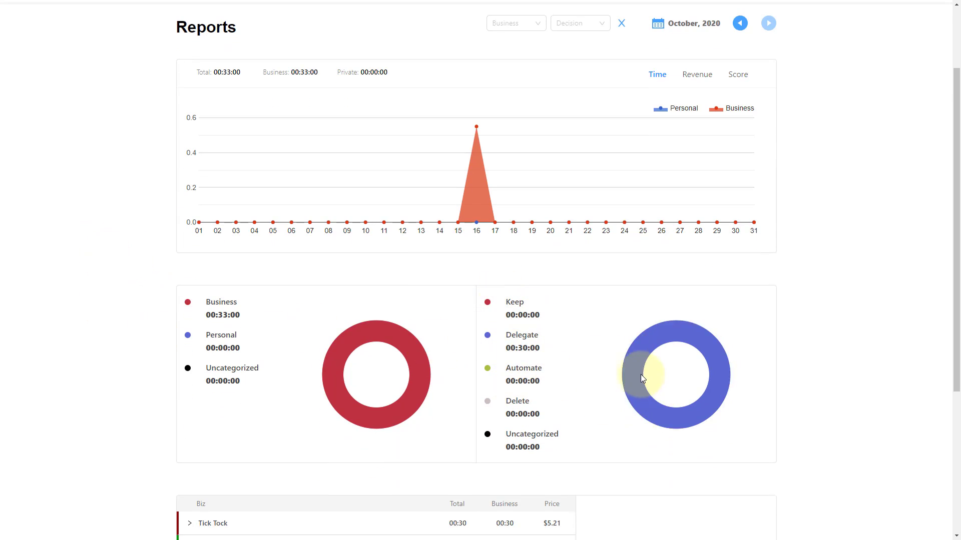
scroll(330, 69, "up", 2)
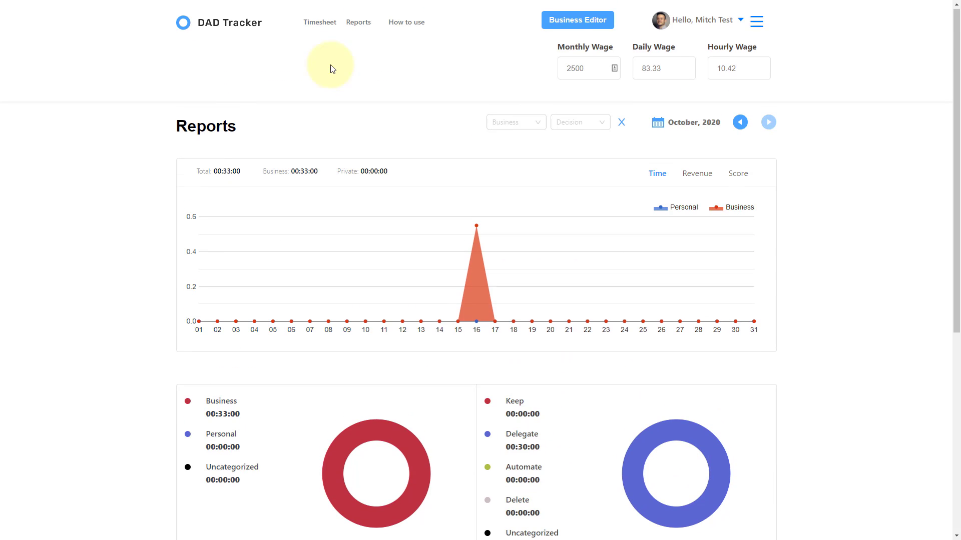
- Return to the timesheet and set the decision for the Meeting about budget row to Automate
left_click(316, 24)
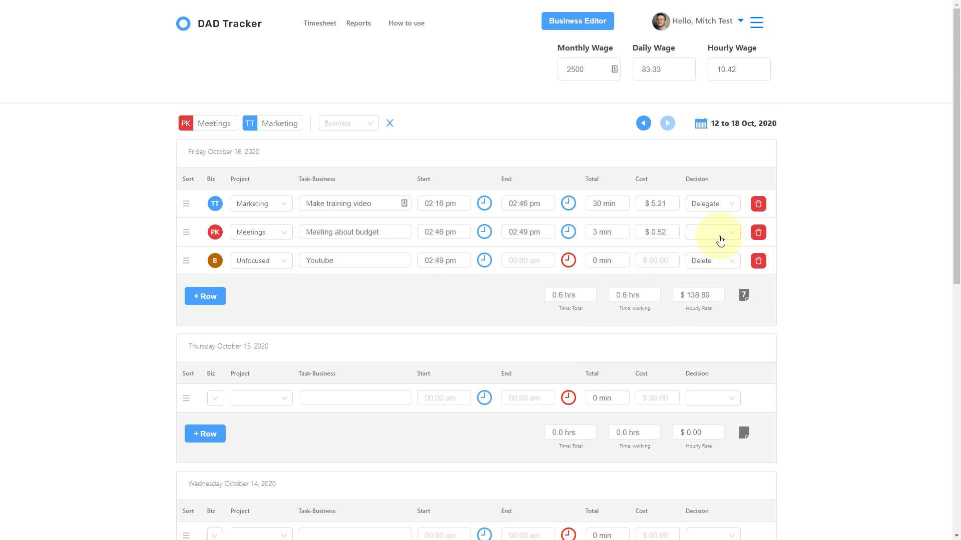
left_click(720, 235)
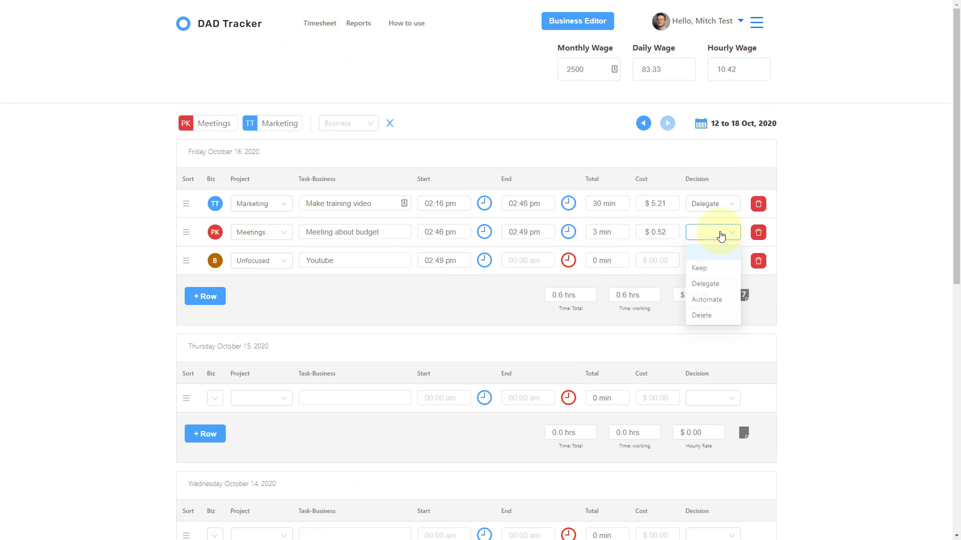
left_click(699, 301)
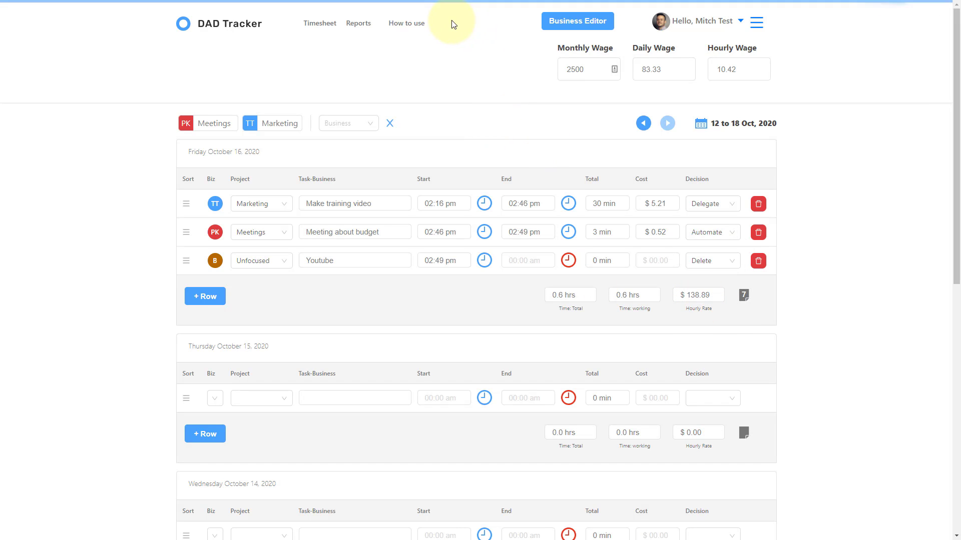
- Reopen the reports and examine the decision breakdown chart and the time and price totals per business
left_click(364, 27)
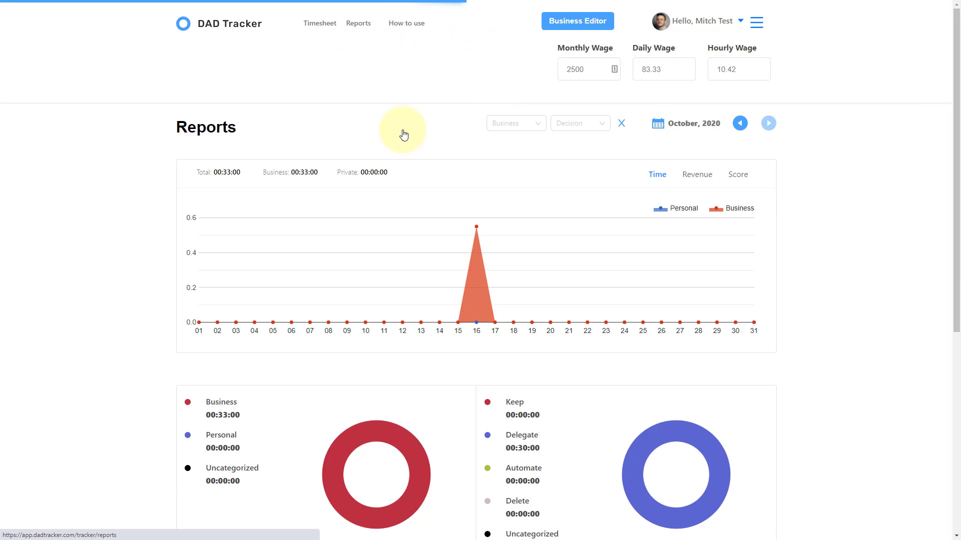
scroll(430, 171, "down", 3)
mouse_move(670, 284)
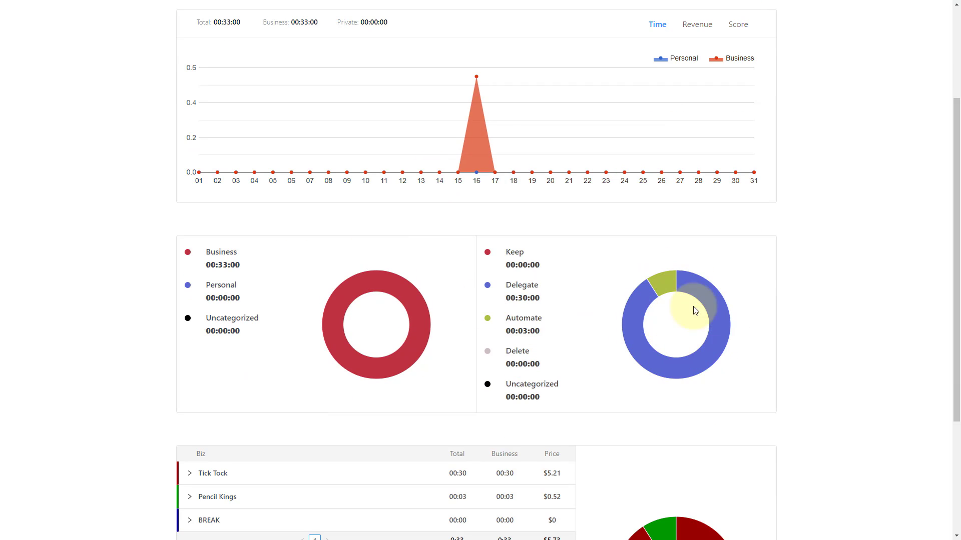
mouse_move(333, 309)
scroll(301, 315, "down", 2)
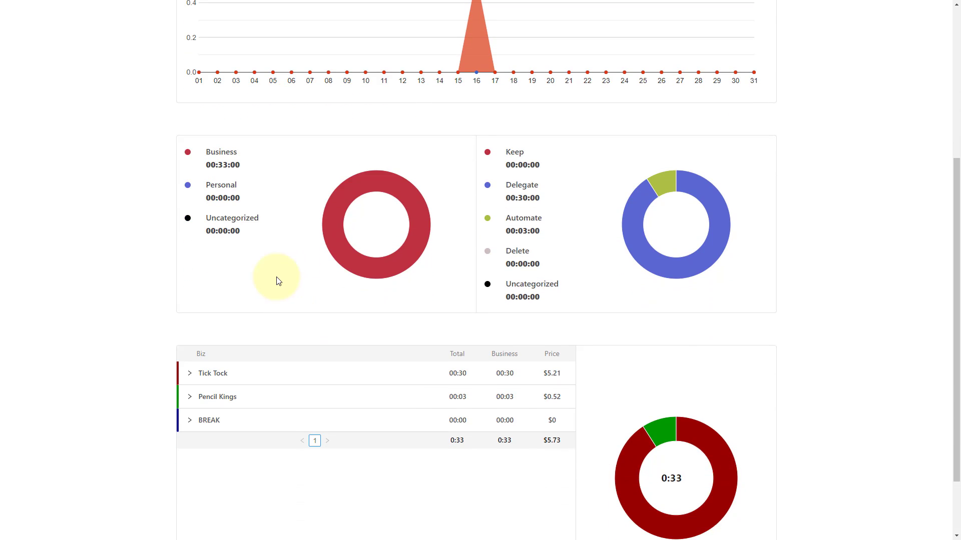
scroll(280, 282, "up", 5)
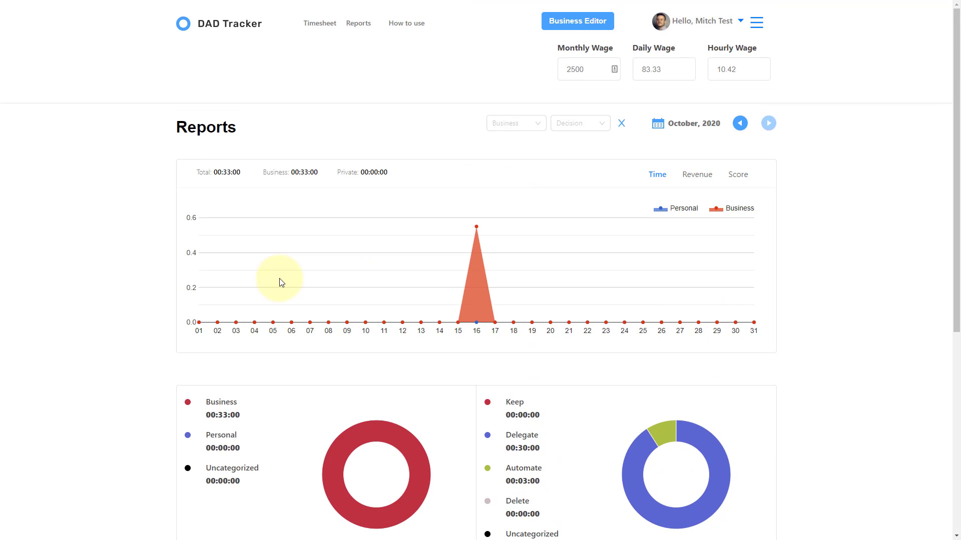
scroll(281, 283, "down", 6)
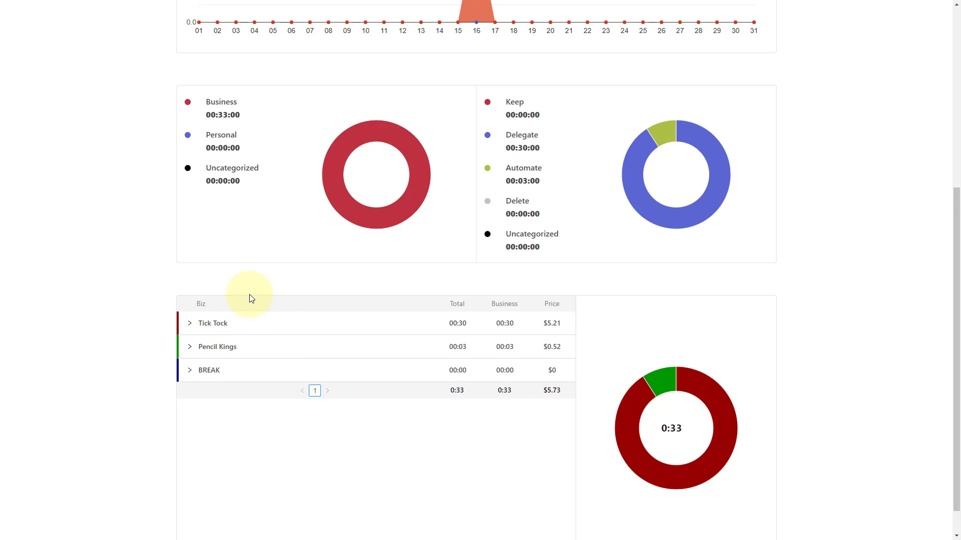
scroll(251, 296, "down", 1)
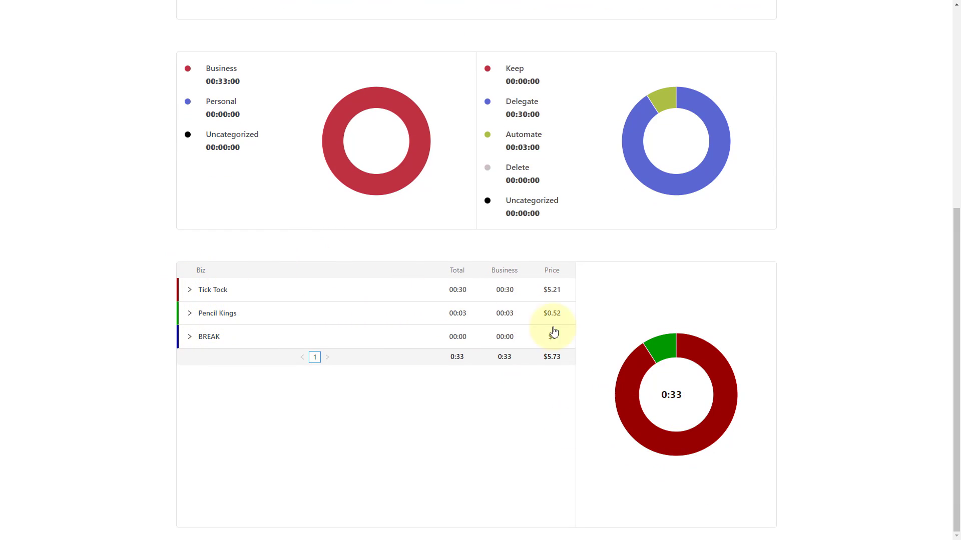
scroll(591, 375, "up", 6)
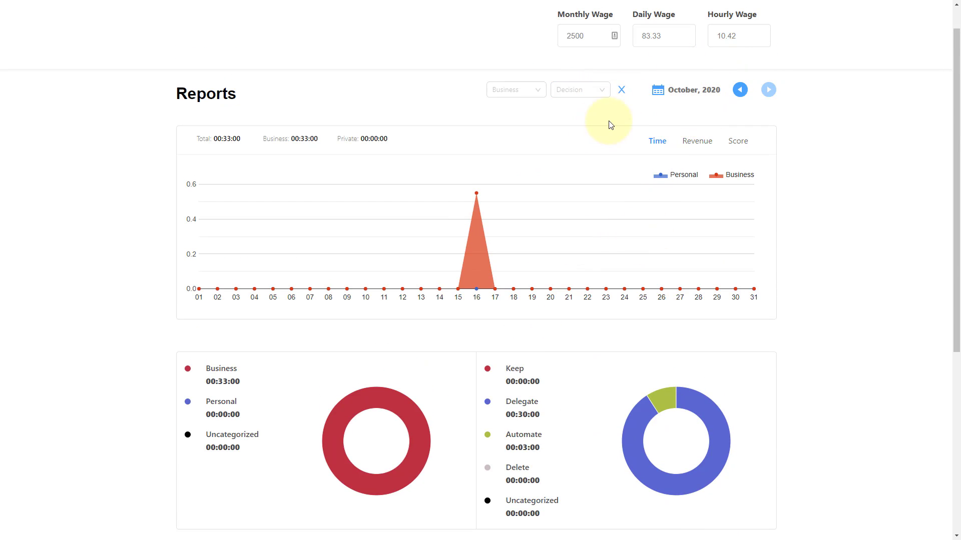
- Compare the Revenue, Score and Time views of the October chart and review the breakdowns and per-business totals below it
left_click(697, 142)
left_click(655, 142)
left_click(737, 143)
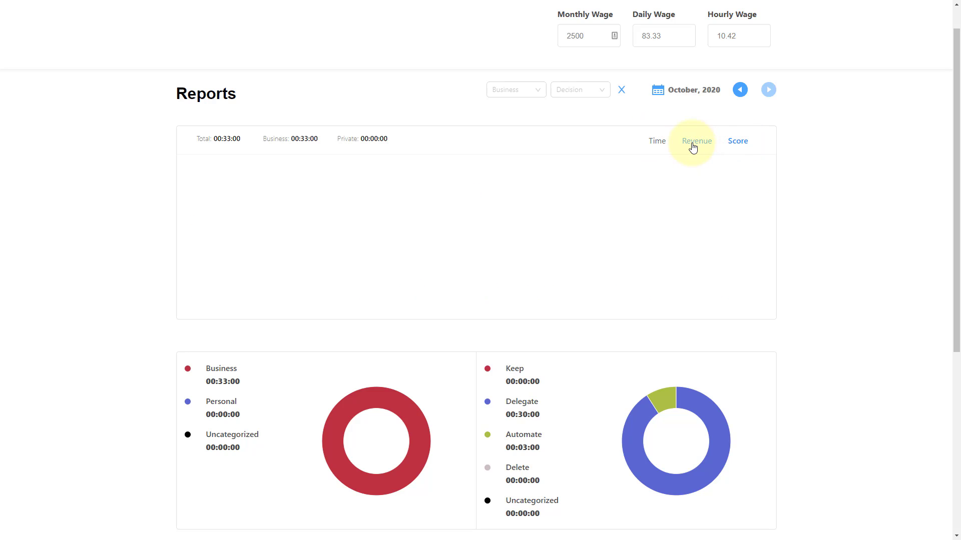
left_click(696, 145)
left_click_drag(661, 144, 574, 163)
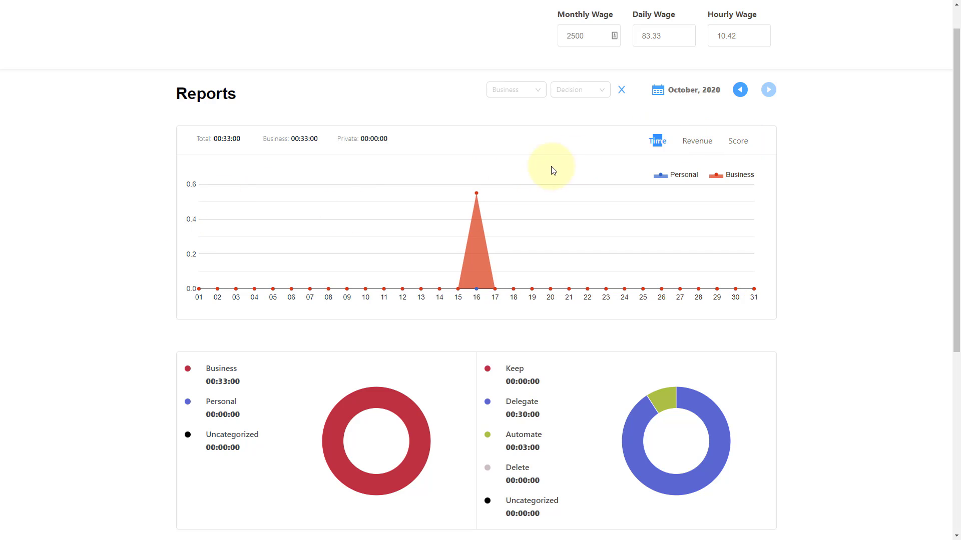
scroll(362, 206, "down", 1)
scroll(362, 206, "down", 4)
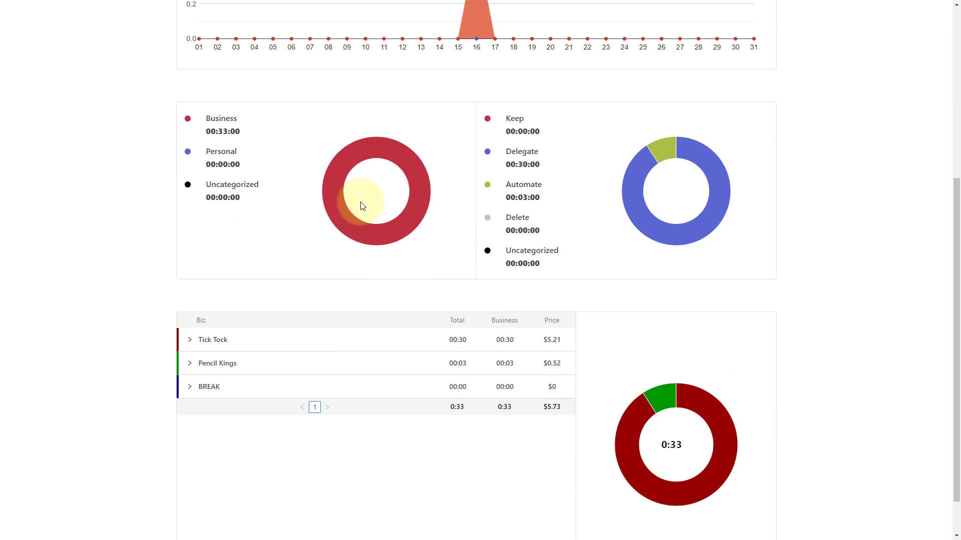
scroll(371, 373, "down", 1)
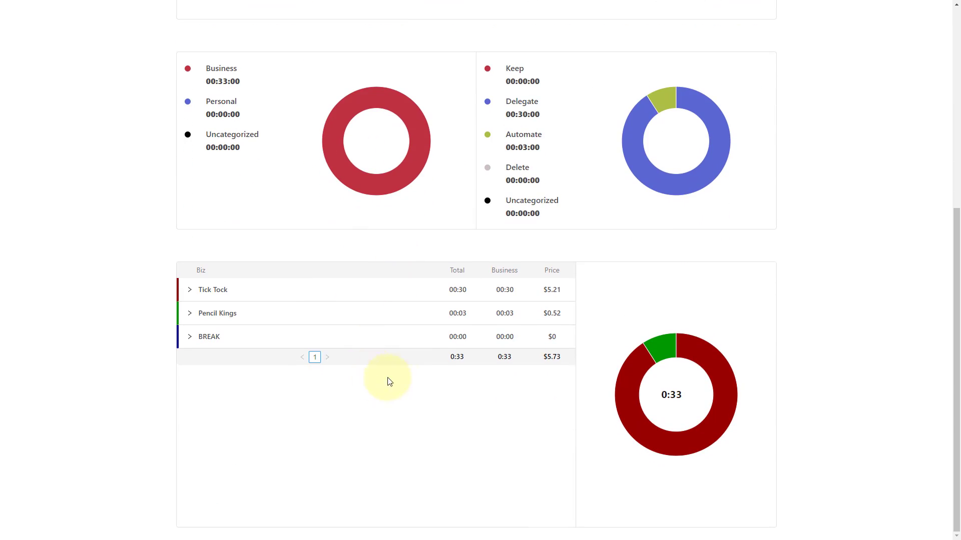
scroll(118, 240, "up", 6)
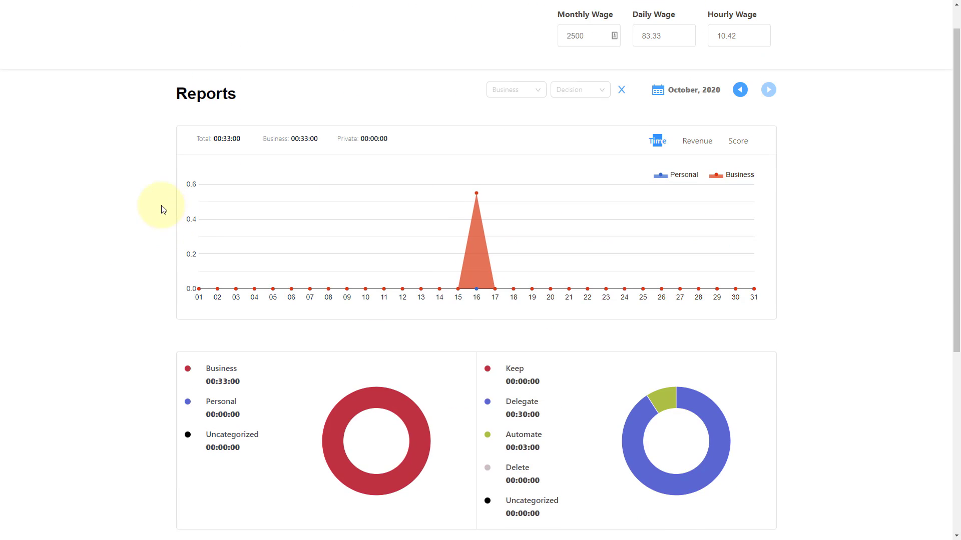
scroll(355, 186, "up", 1)
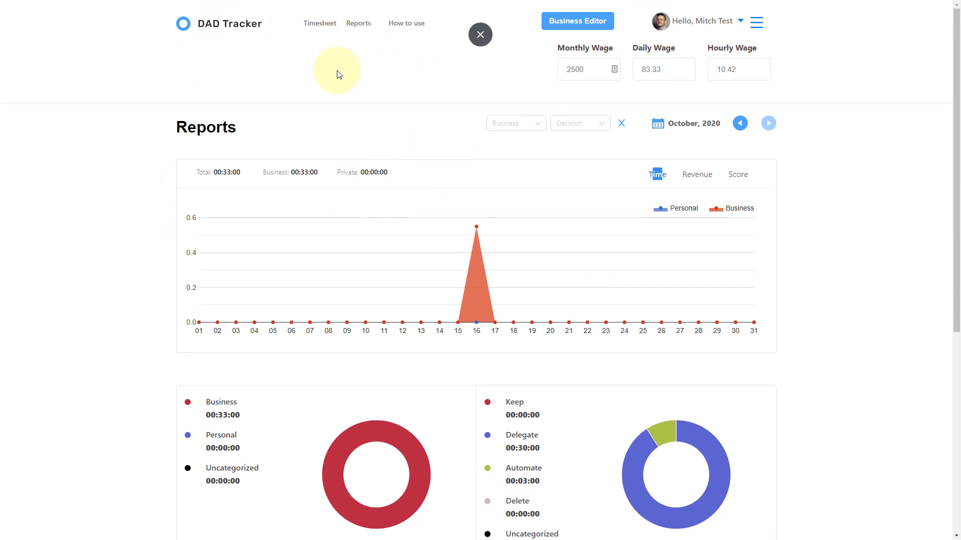
- Return to the timesheet and look through the daily entries for the week of 12 to 18 October 2020
left_click(312, 26)
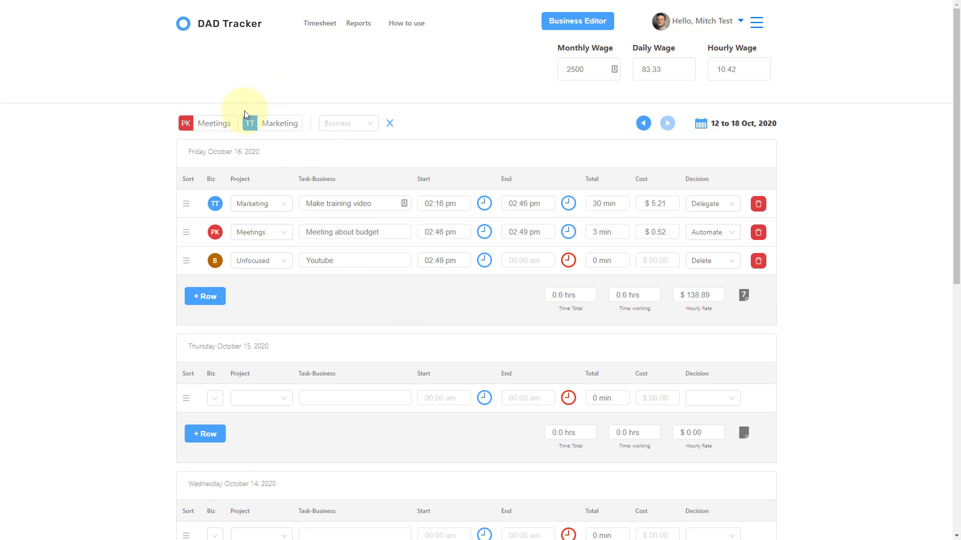
scroll(585, 310, "down", 4)
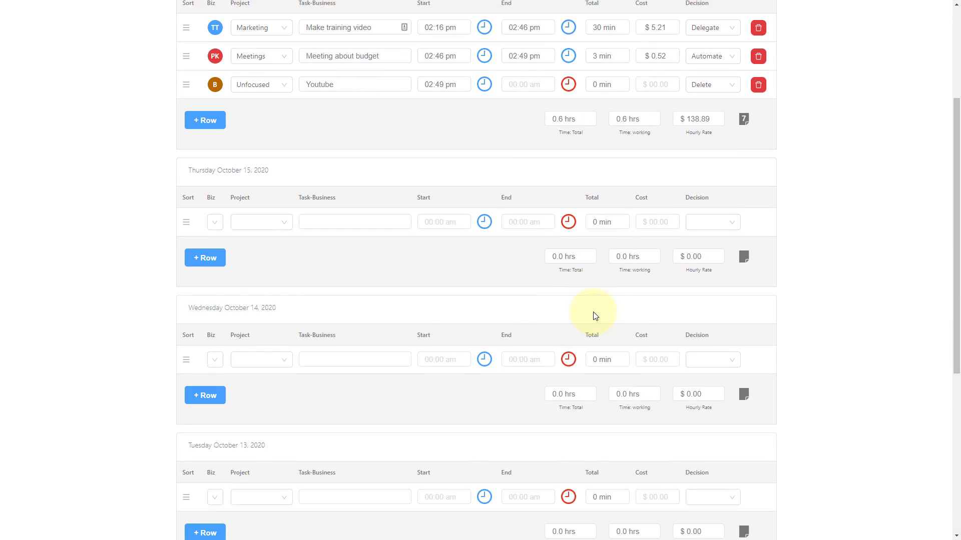
scroll(382, 243, "down", 5)
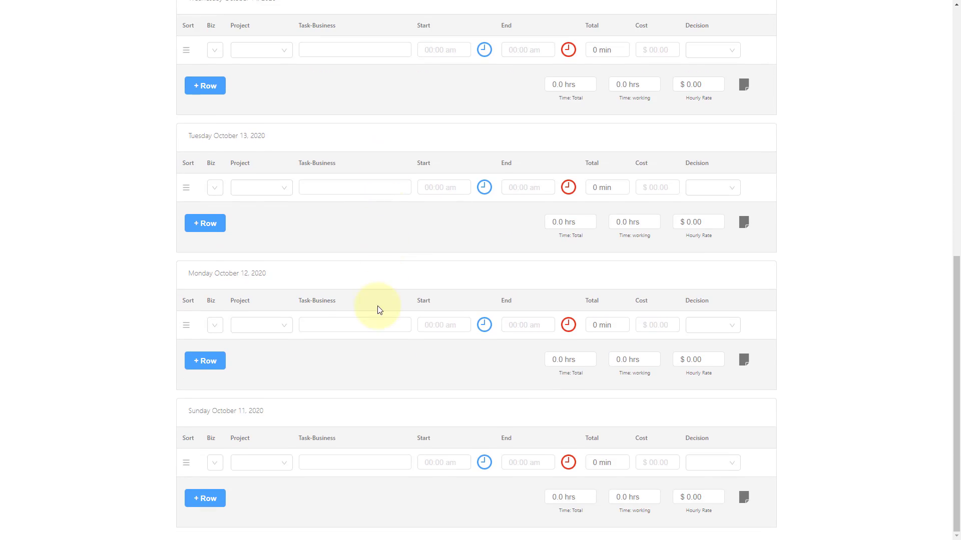
scroll(380, 305, "up", 5)
scroll(388, 299, "up", 5)
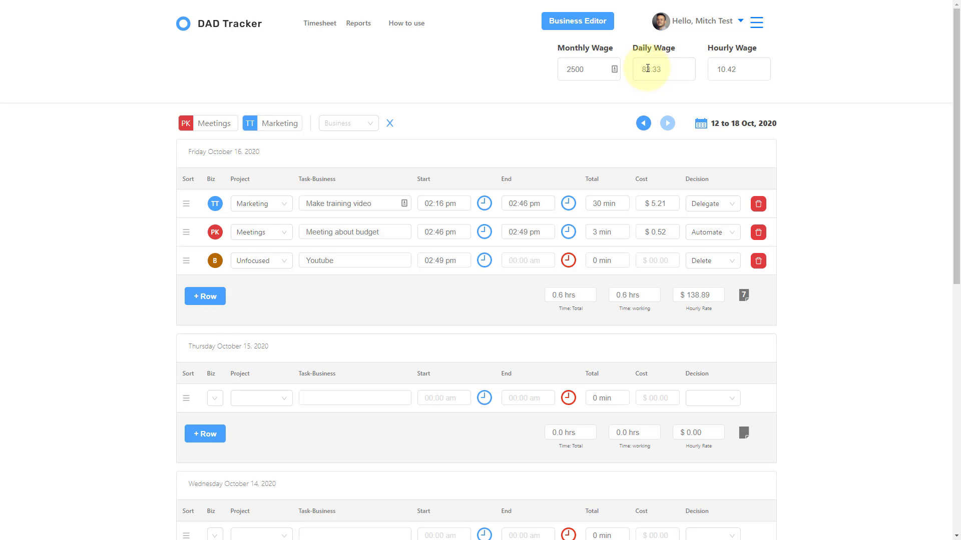
- Compare the hourly, daily and monthly wage figures with Friday's working time and hourly rate
double_click(725, 69)
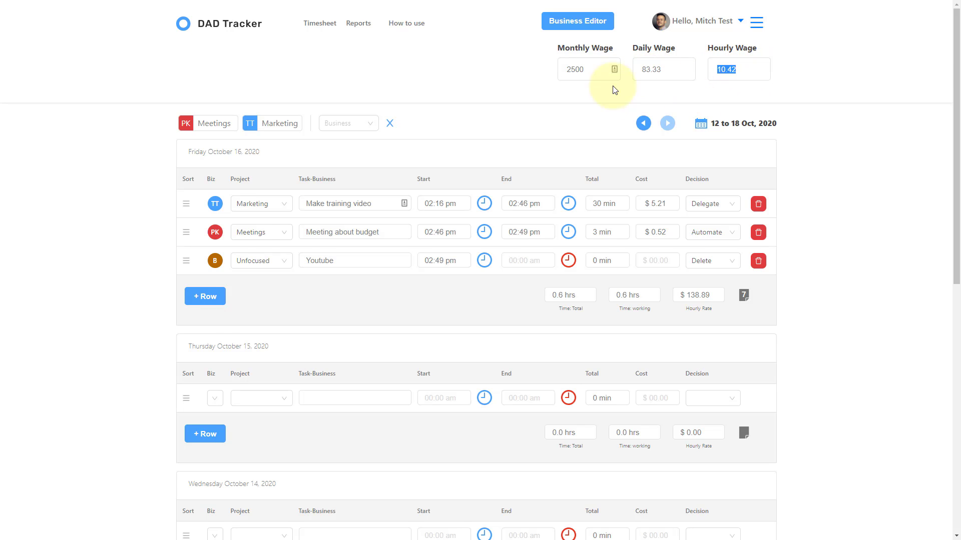
double_click(644, 69)
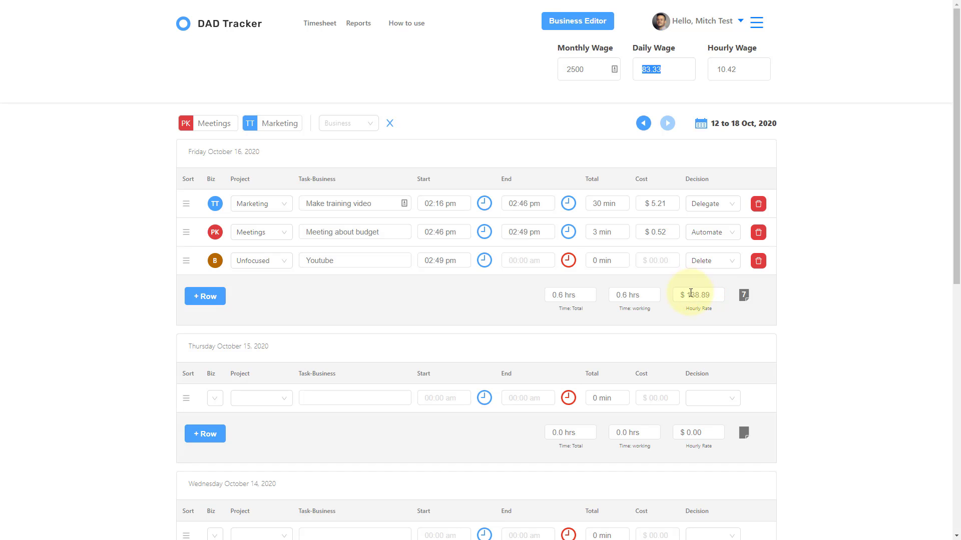
left_click_drag(690, 294, 713, 294)
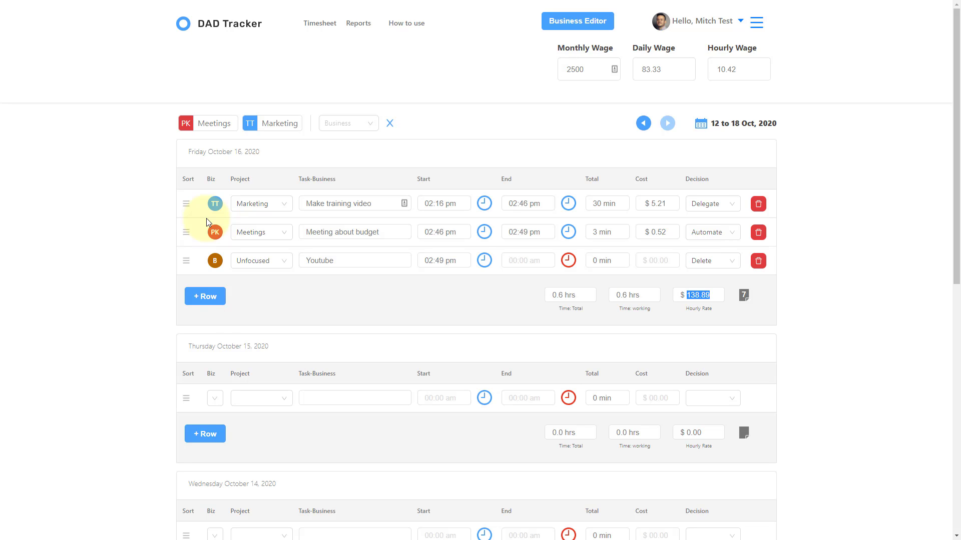
left_click_drag(622, 297, 627, 295)
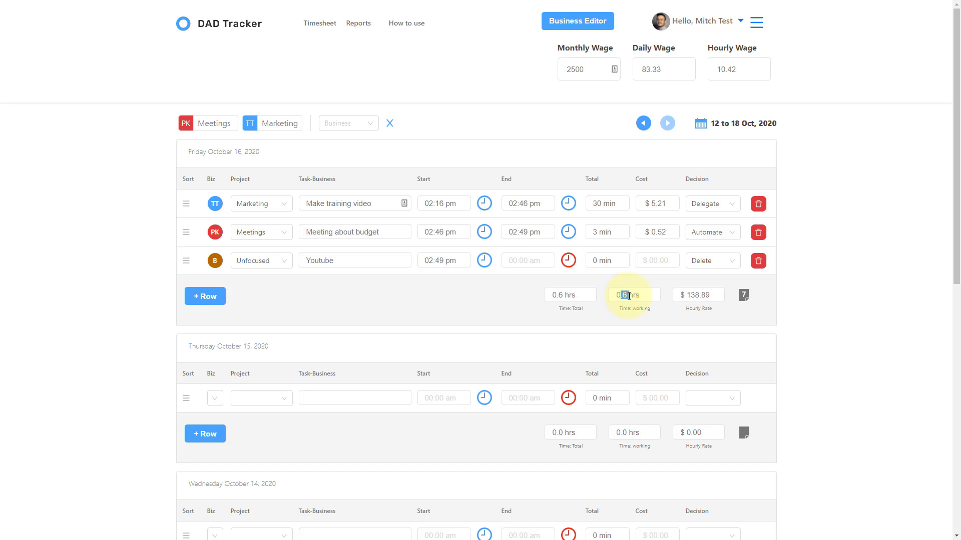
left_click_drag(687, 294, 713, 296)
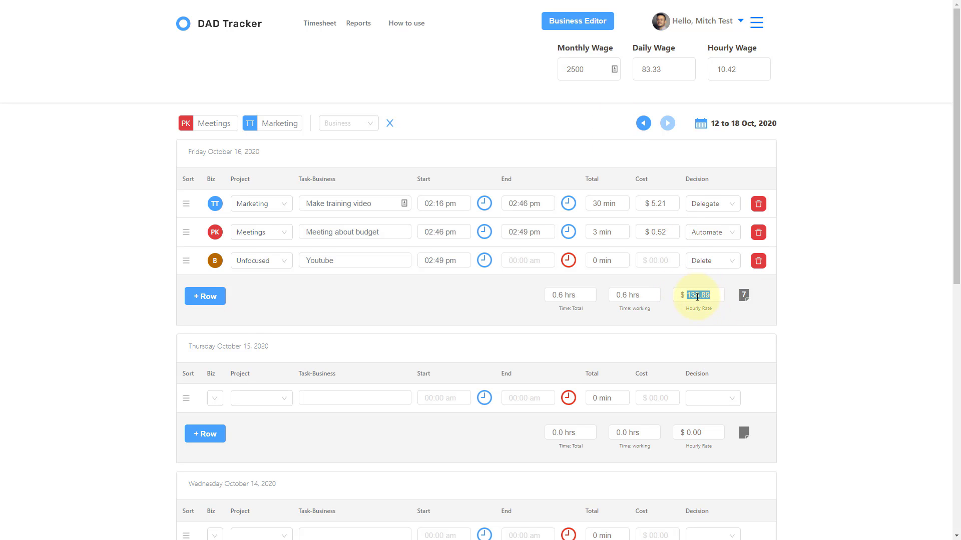
left_click(694, 318)
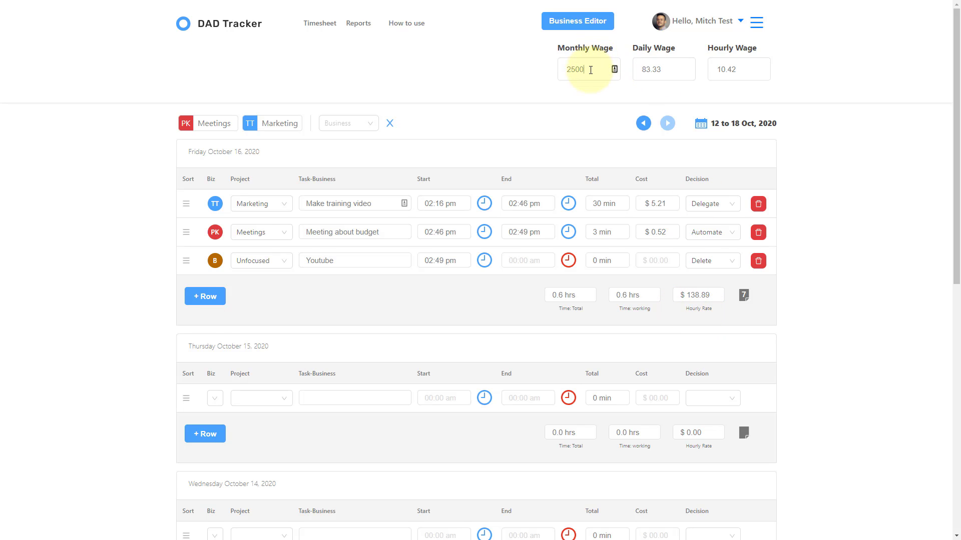
left_click_drag(587, 68, 552, 75)
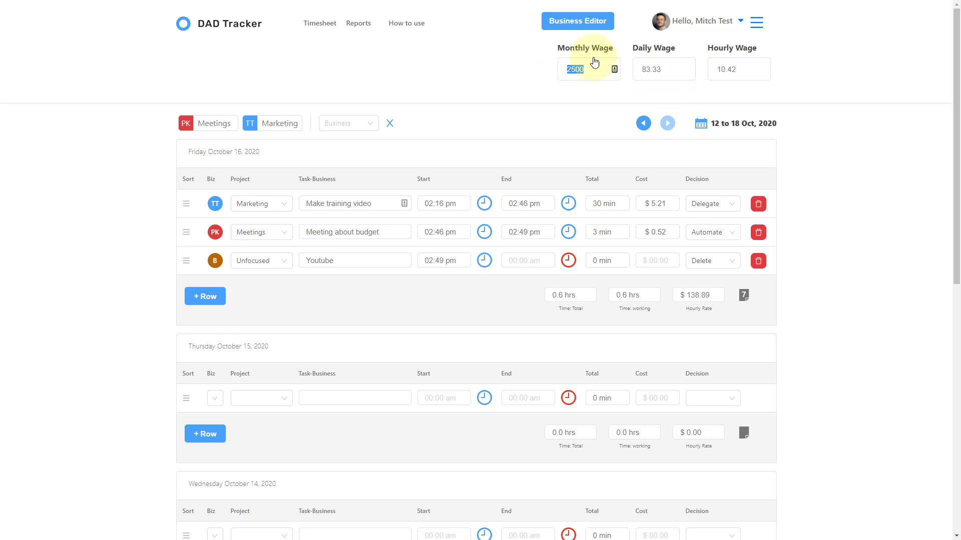
double_click(712, 294)
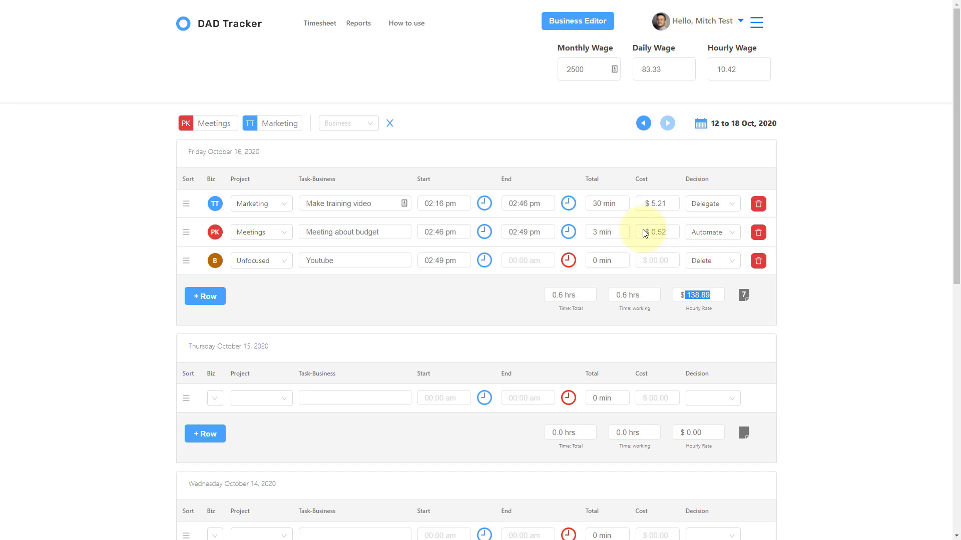
left_click(493, 307)
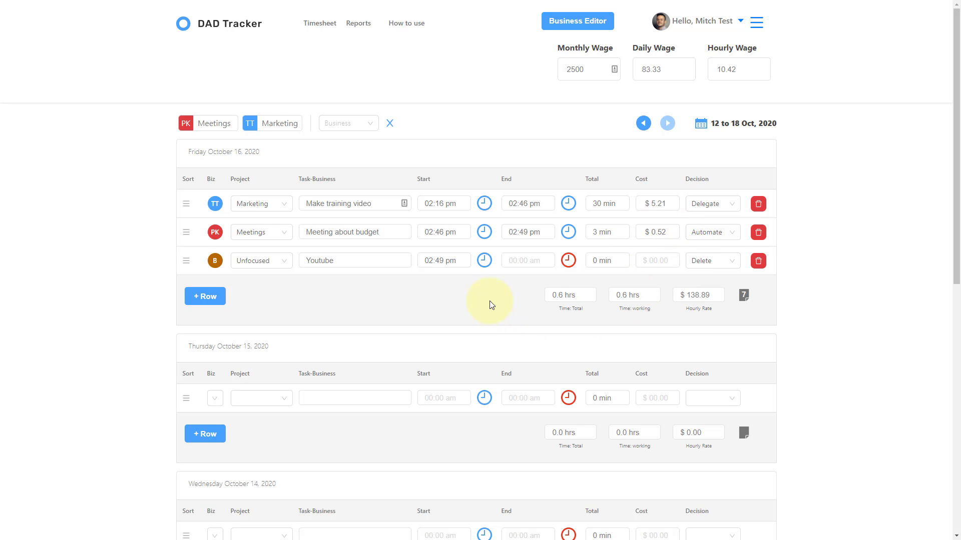